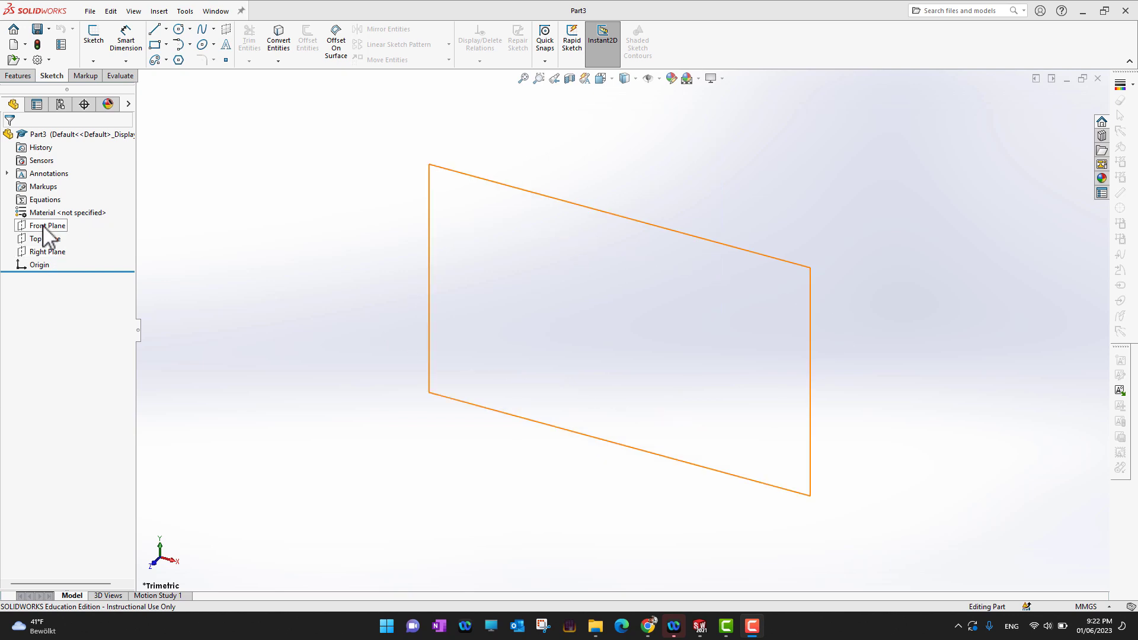
Start a sketch on the Front Plane, then discard it without keeping changes.
click(47, 229)
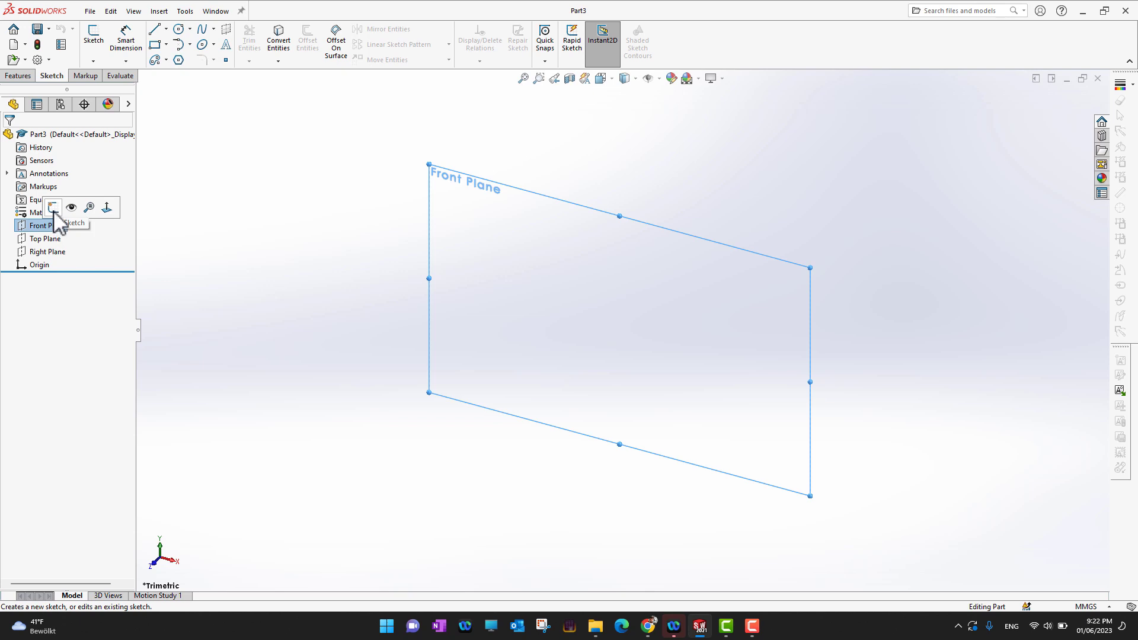
click(54, 208)
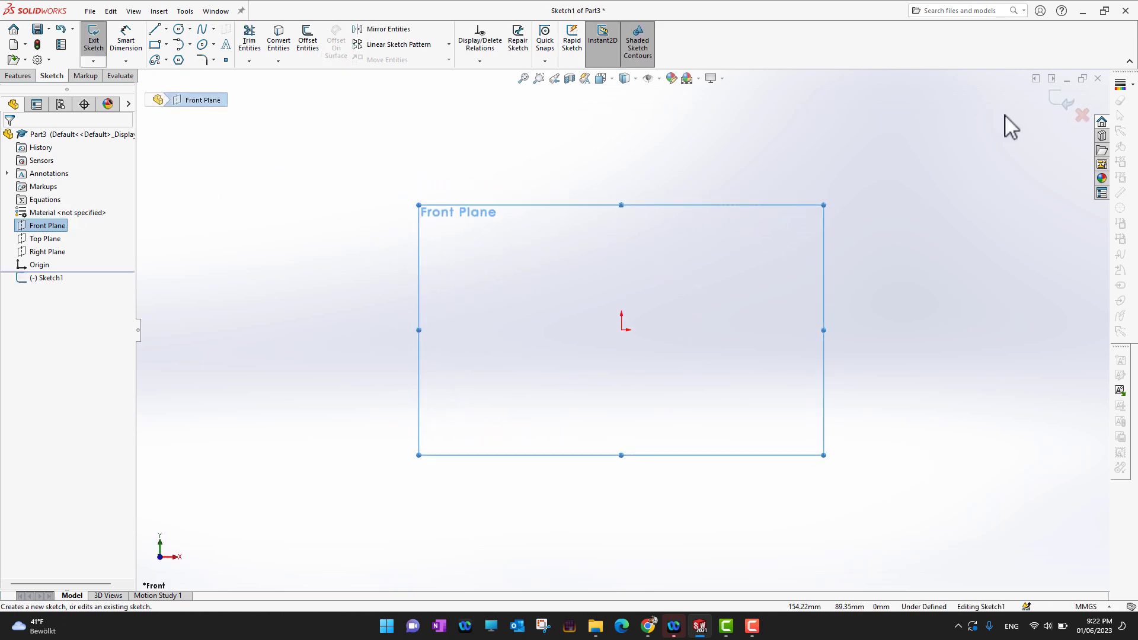
click(1082, 115)
click(544, 314)
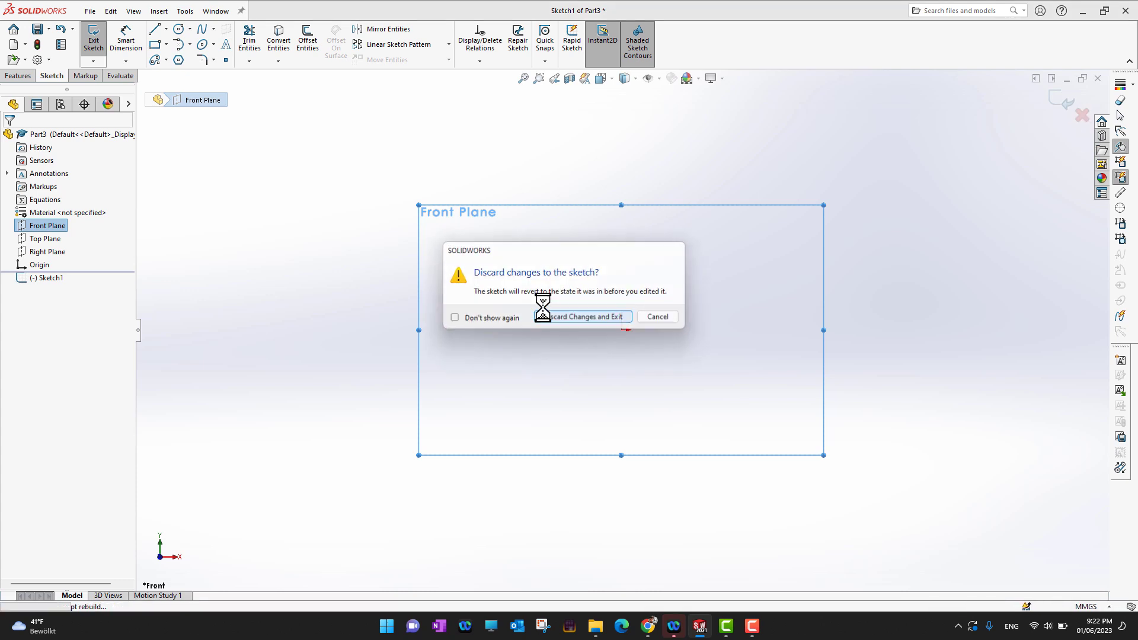
Open a new sketch on the Right Plane and show the line type options.
click(54, 240)
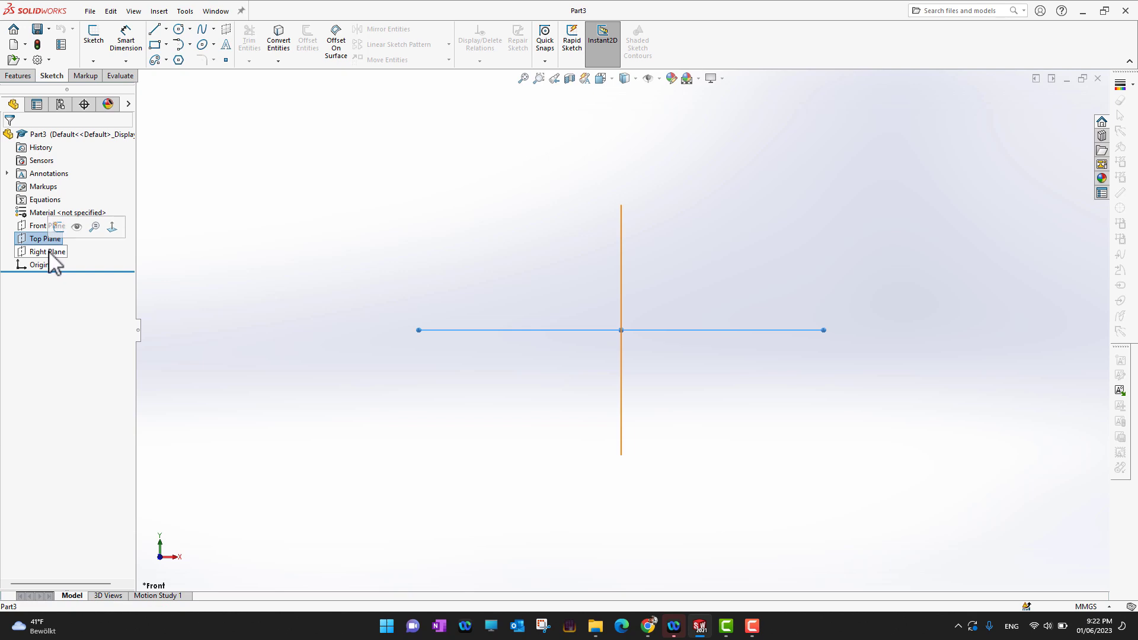
click(52, 253)
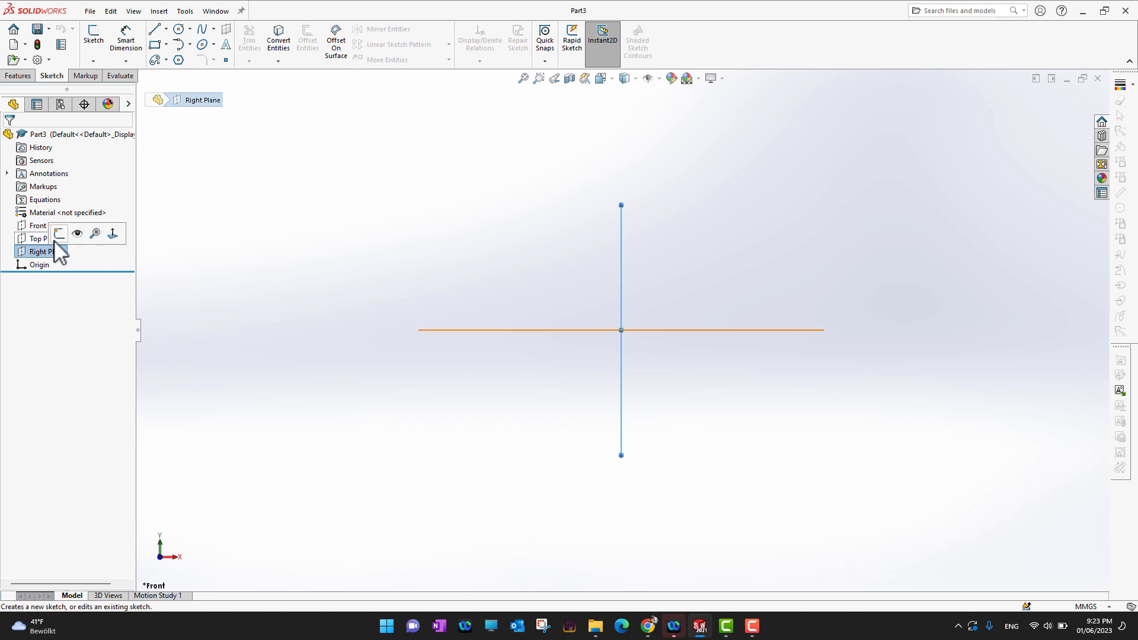
click(95, 48)
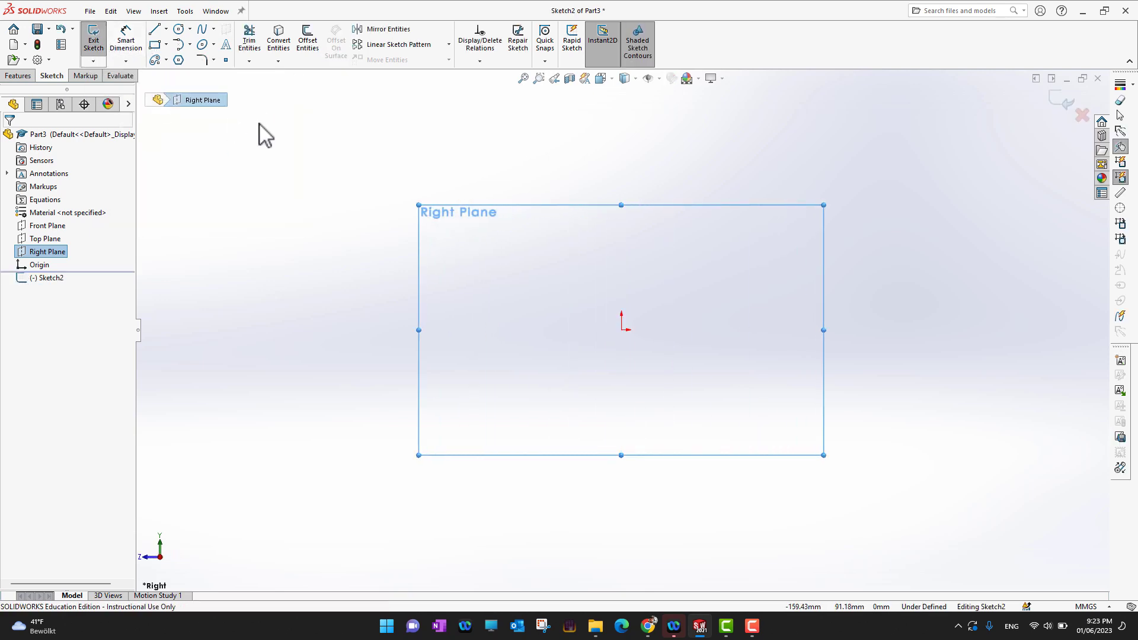
click(166, 29)
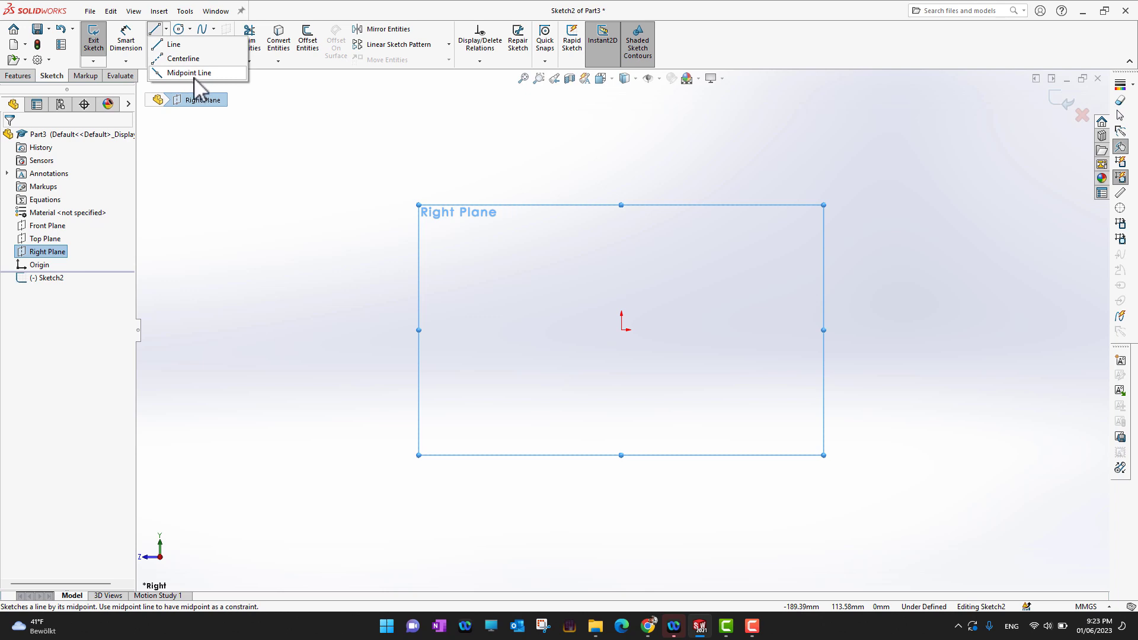
Draw three connected lines forming a zigzag above the origin, ending with a horizontal segment.
click(173, 45)
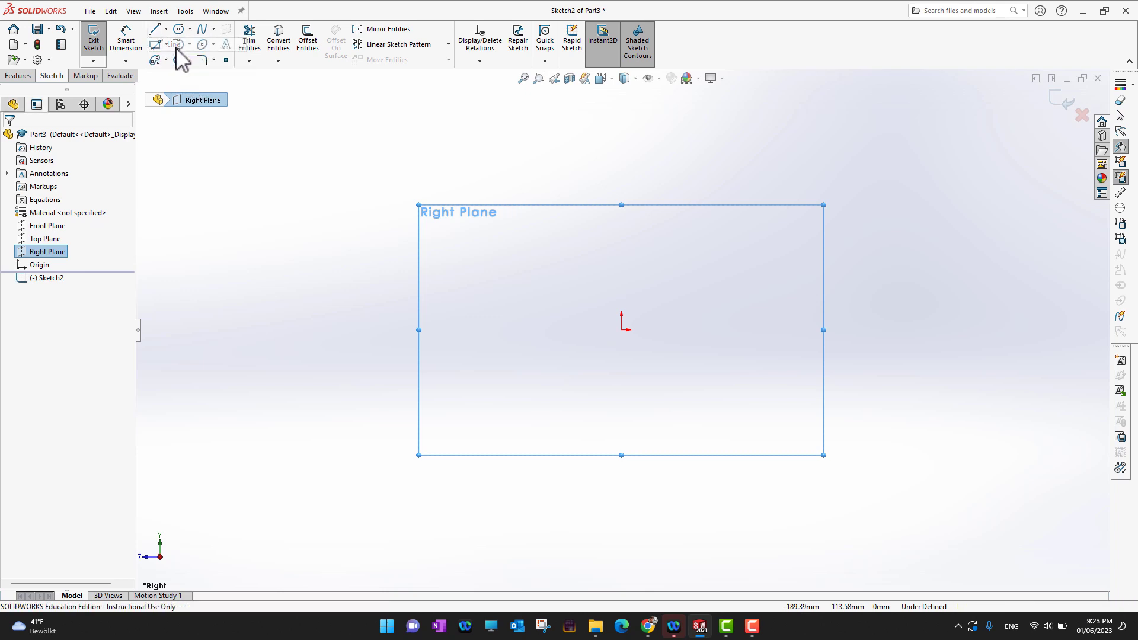
click(250, 245)
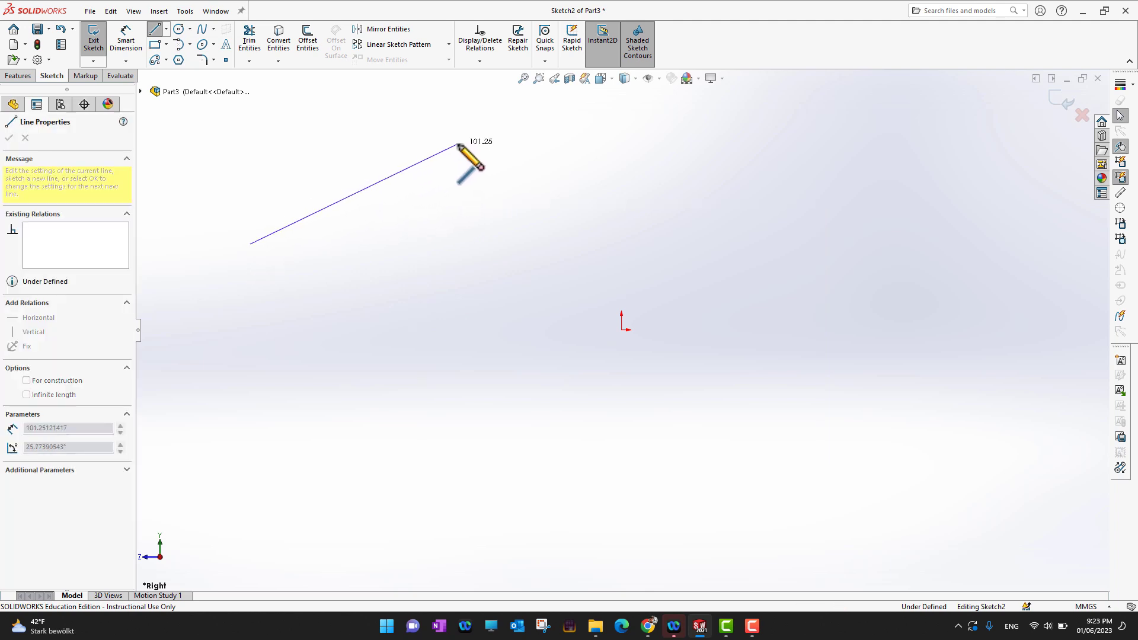
click(459, 145)
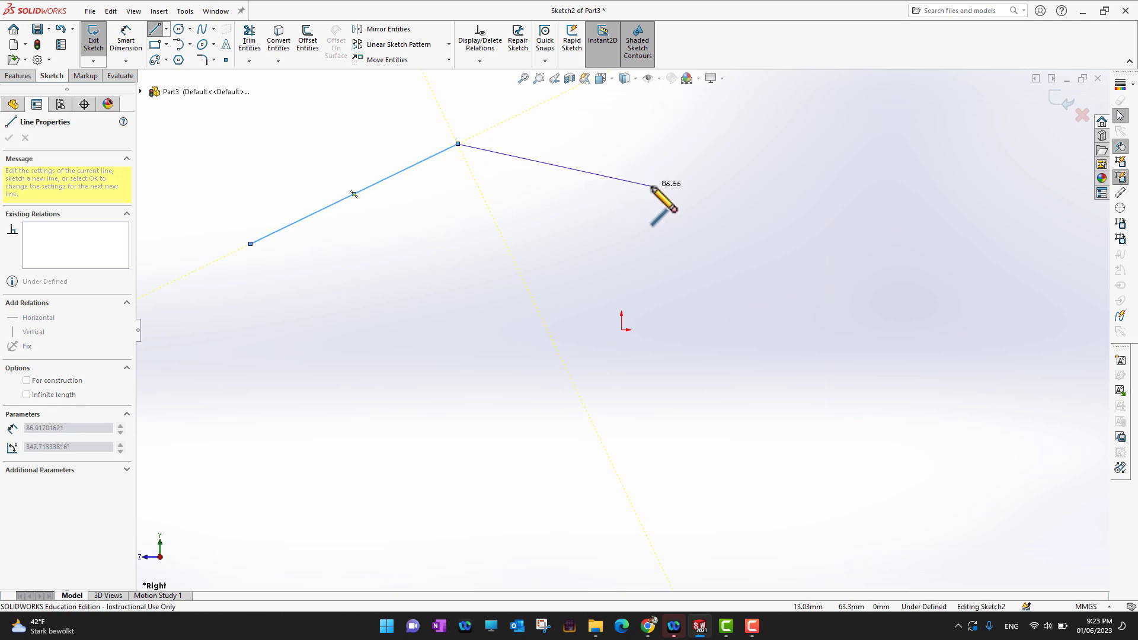
click(654, 186)
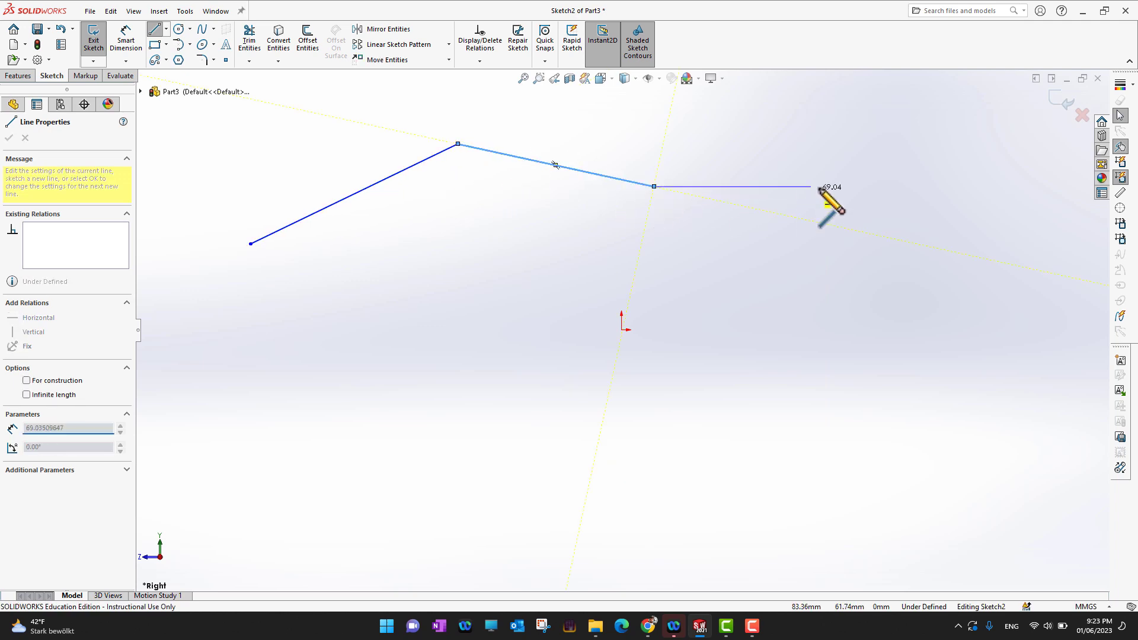
click(864, 187)
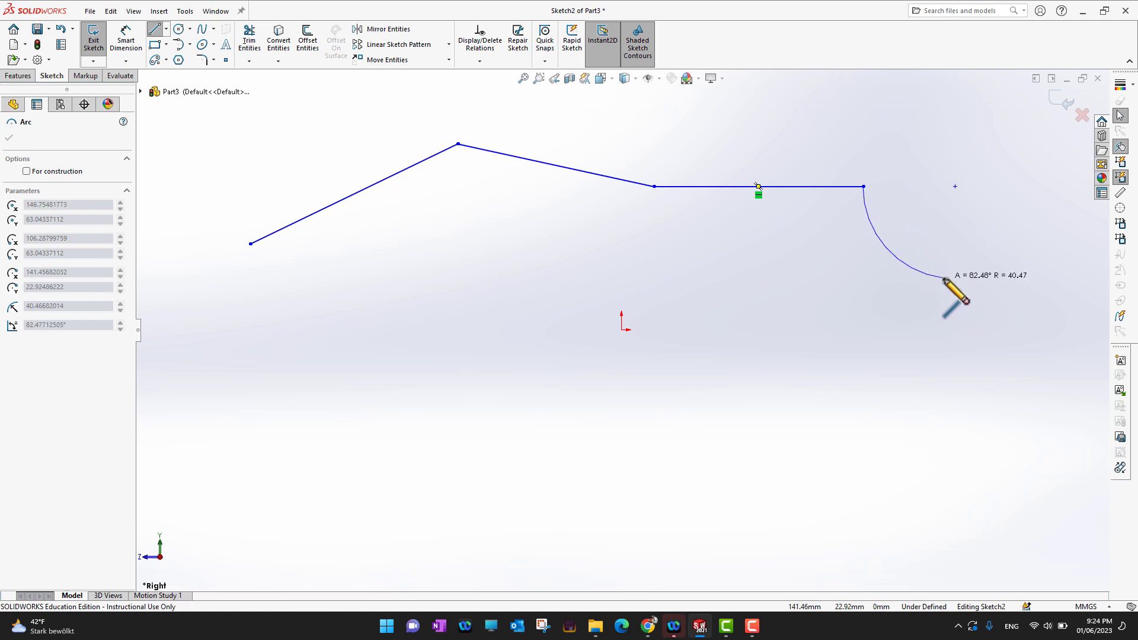
key(Escape)
key(Escape)
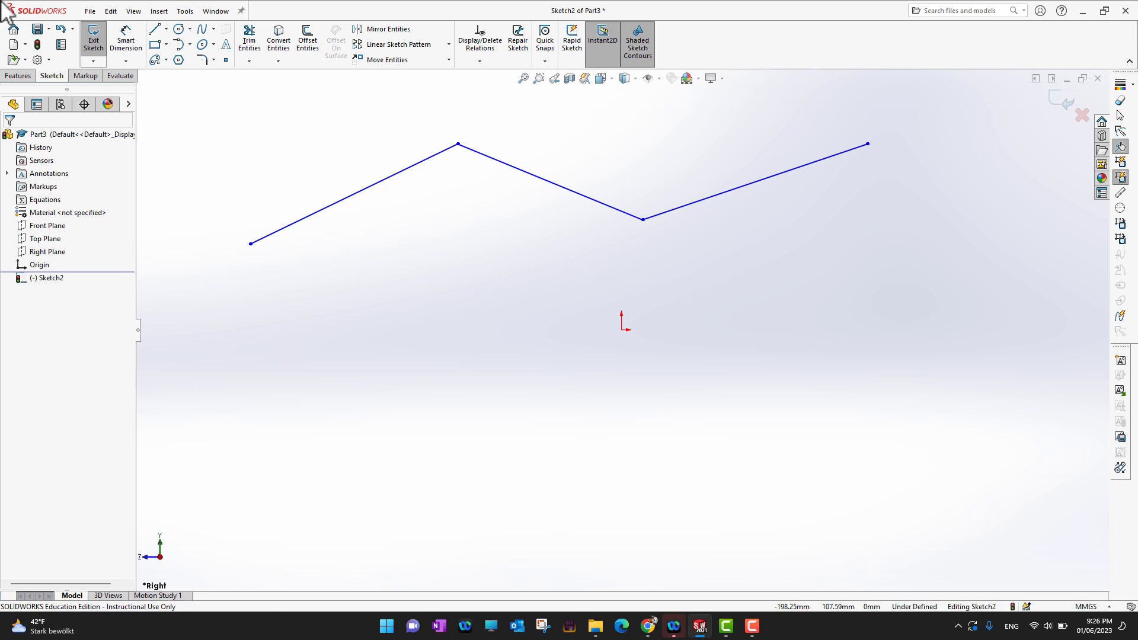
Draw a four-segment connected line chain around the origin.
click(154, 29)
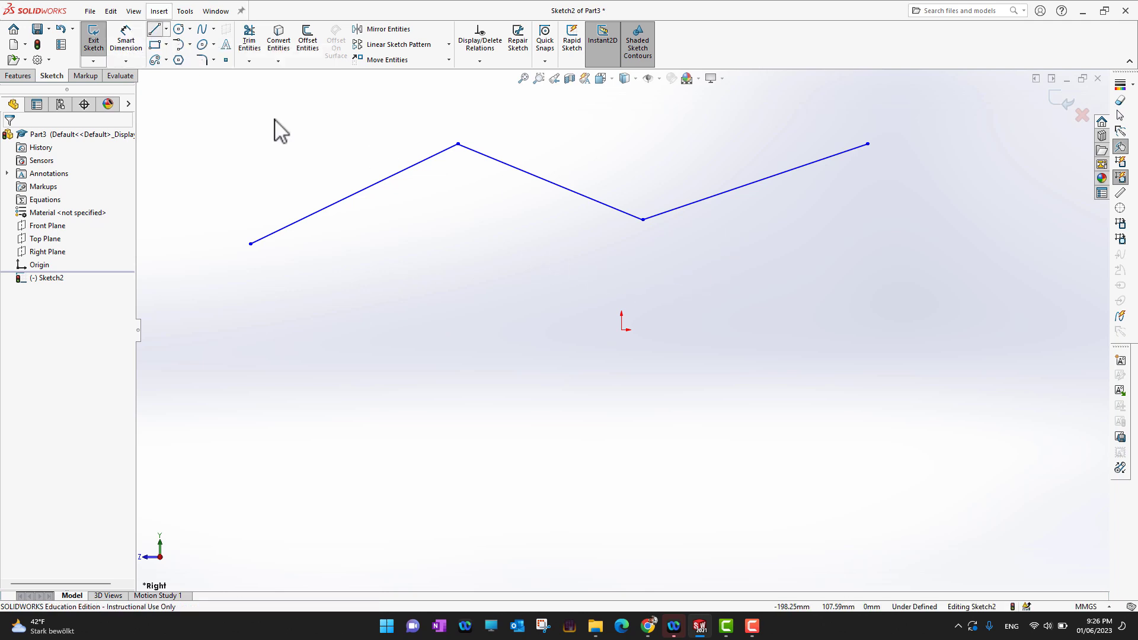
click(413, 351)
click(585, 271)
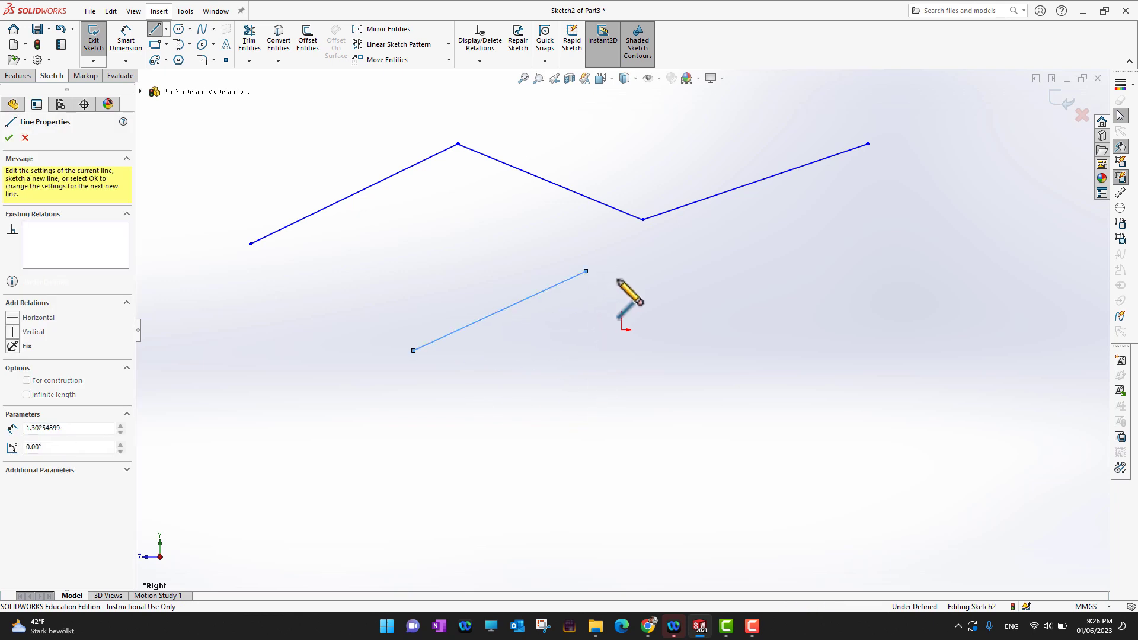
click(782, 302)
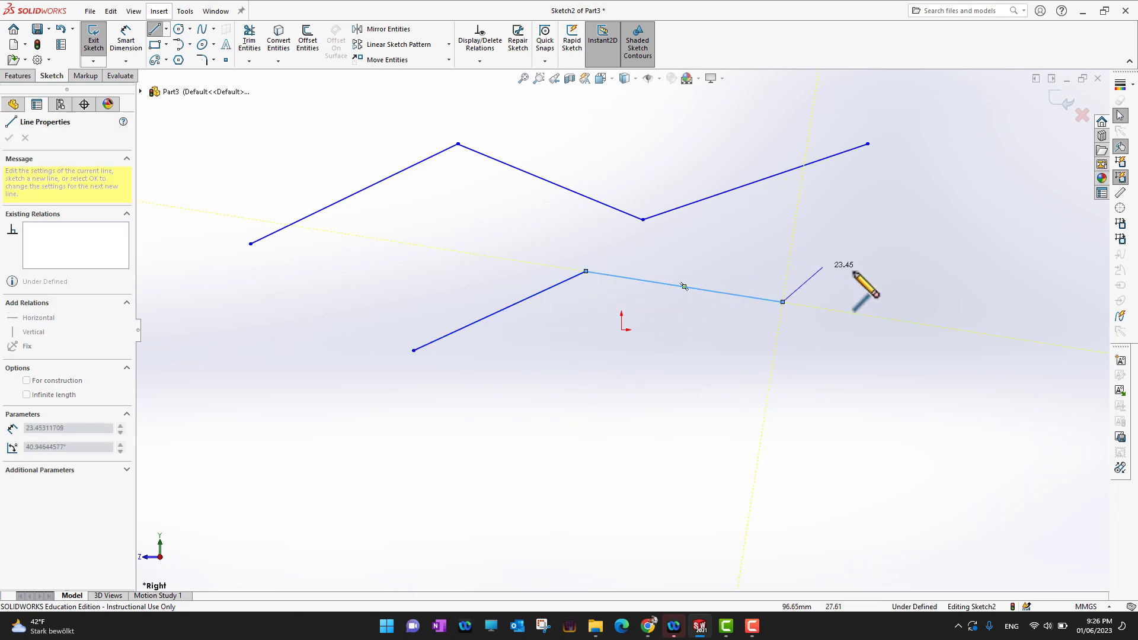
click(889, 270)
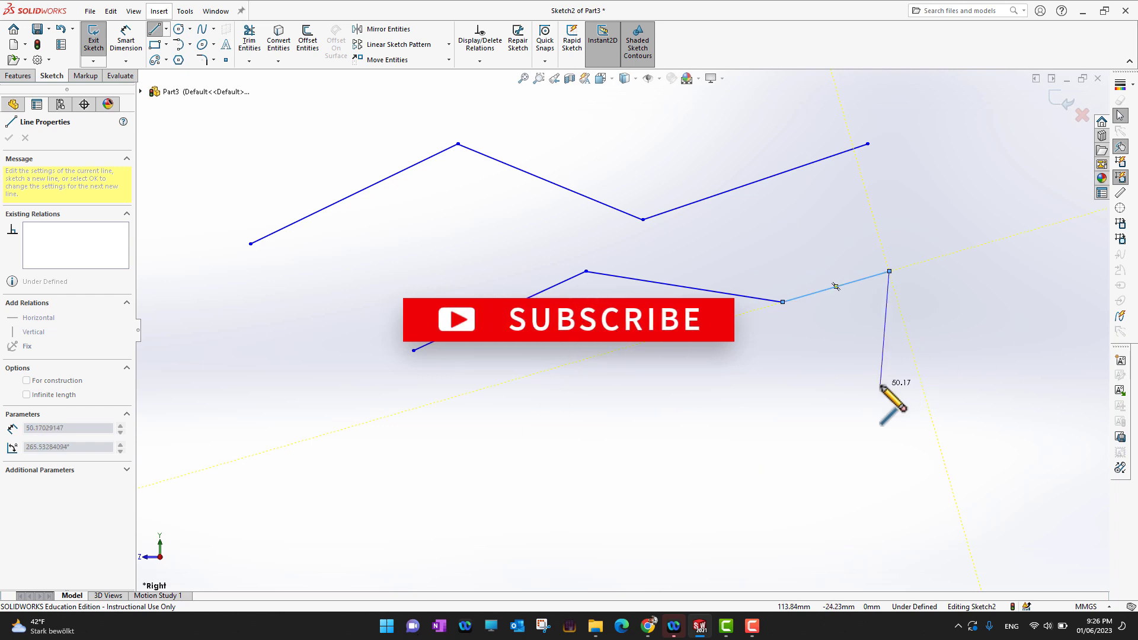
click(880, 385)
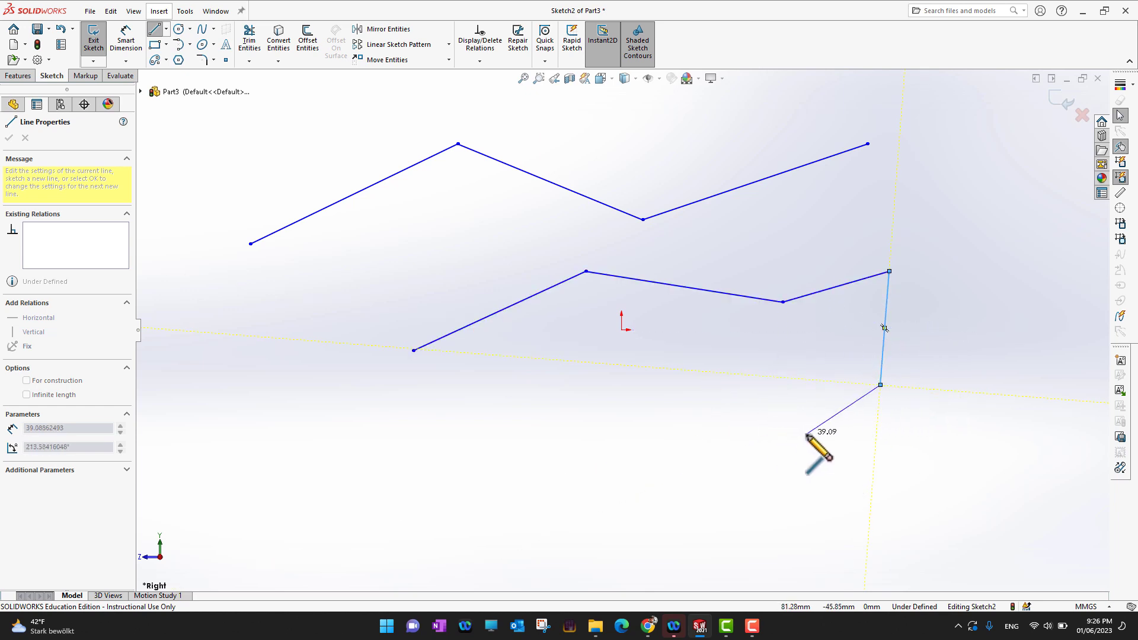
key(Escape)
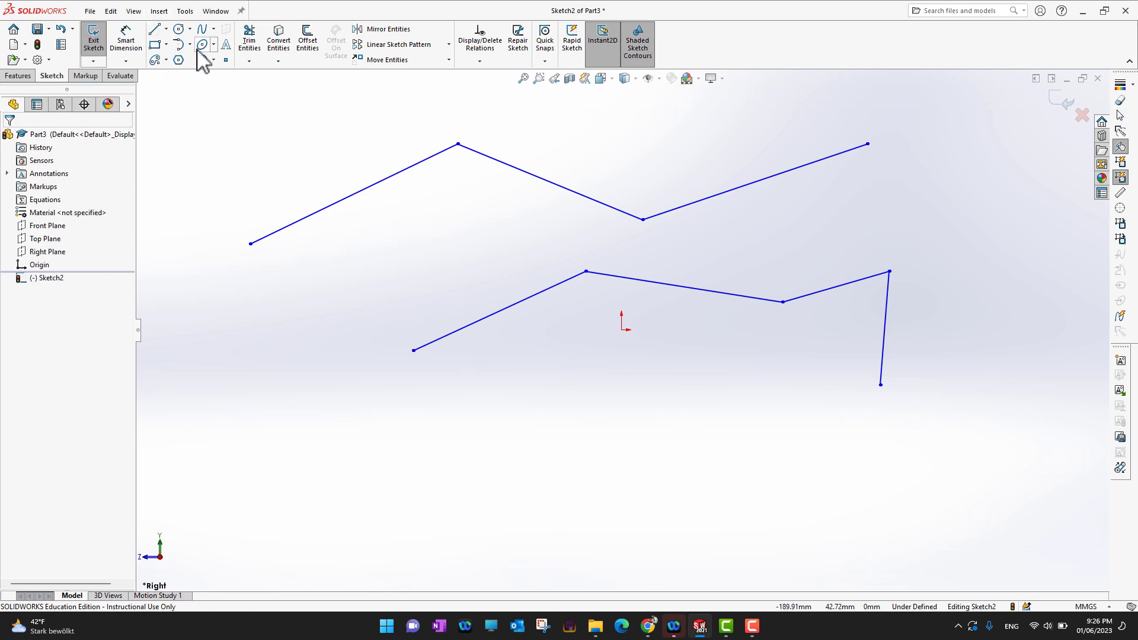
Draw a separate long single line below the origin.
click(156, 30)
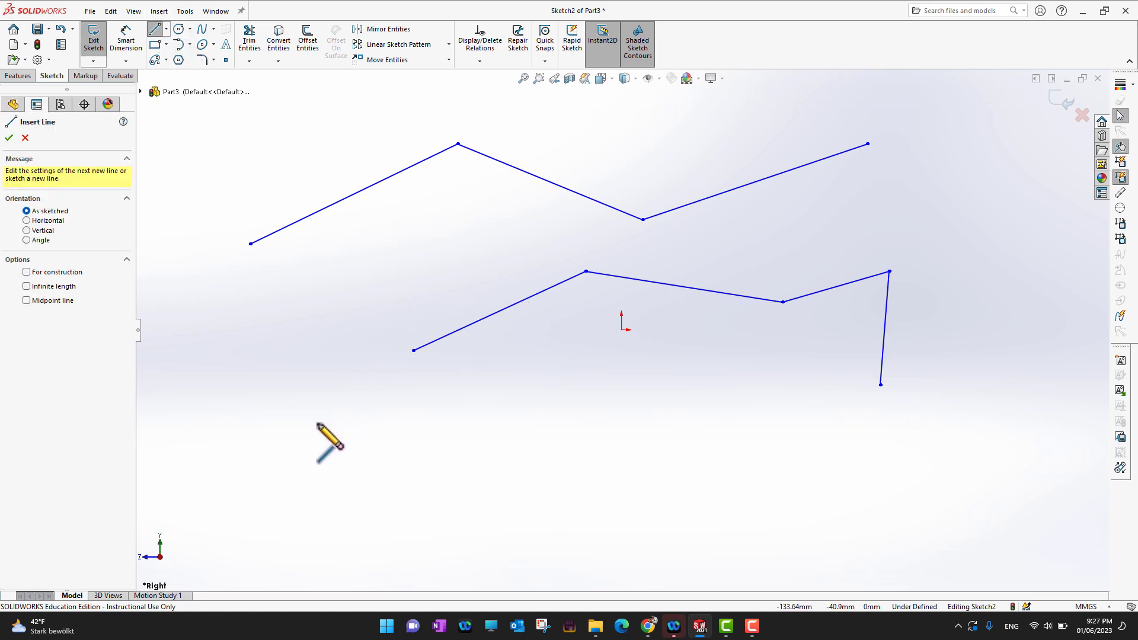
click(318, 423)
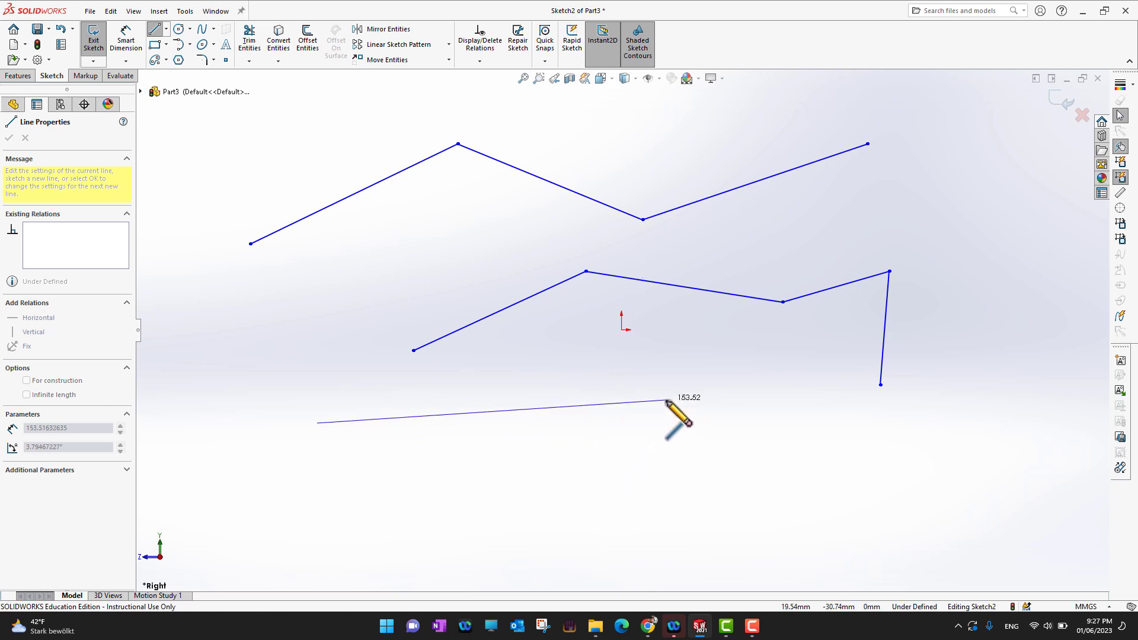
double_click(666, 401)
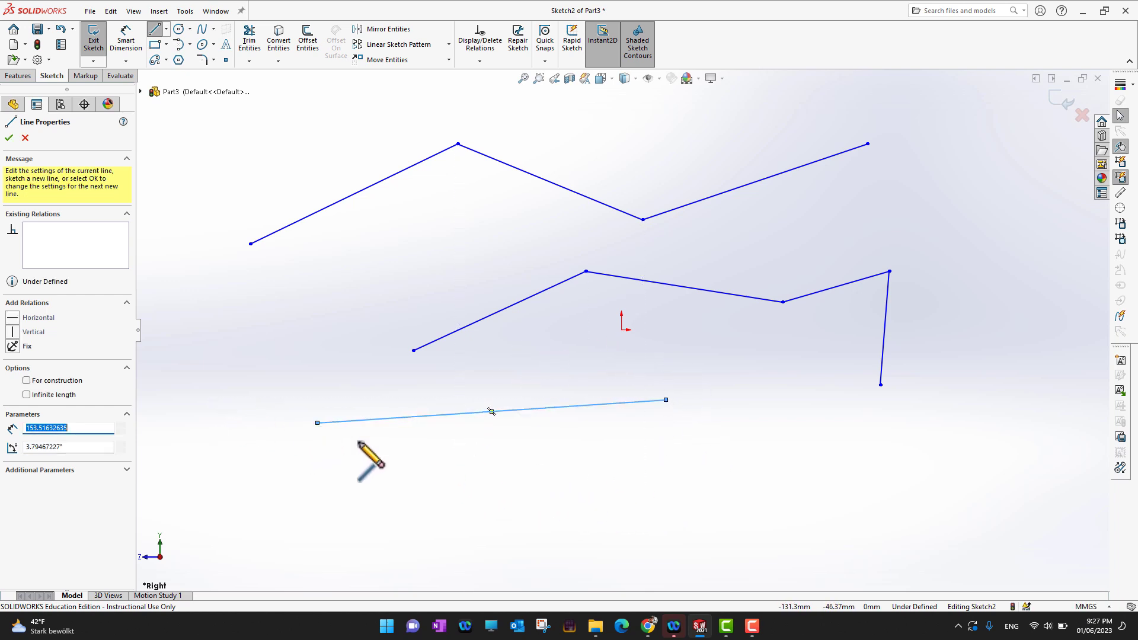
click(9, 138)
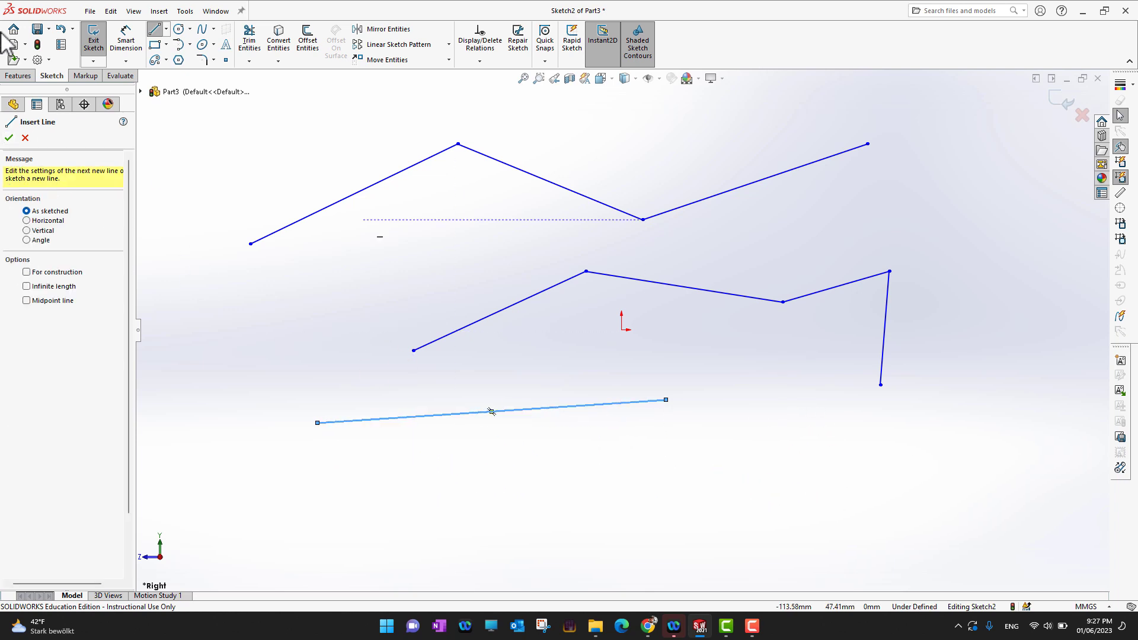
click(9, 140)
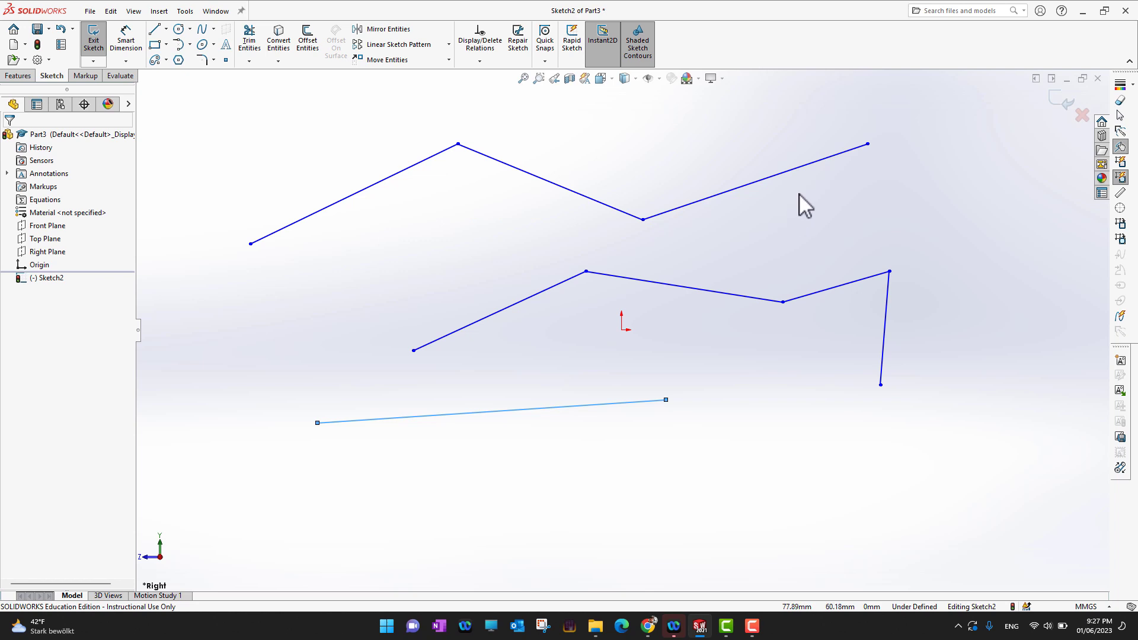
Add a Perpendicular relation between Line5 and Line6 of the lower chain.
click(560, 283)
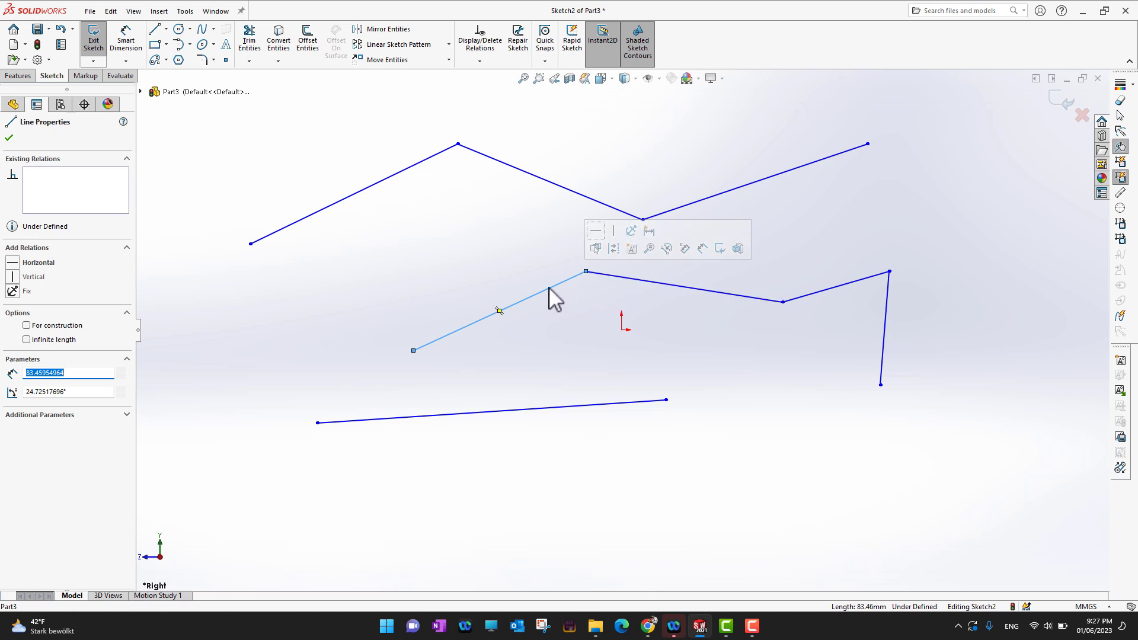
ctrl+click(617, 277)
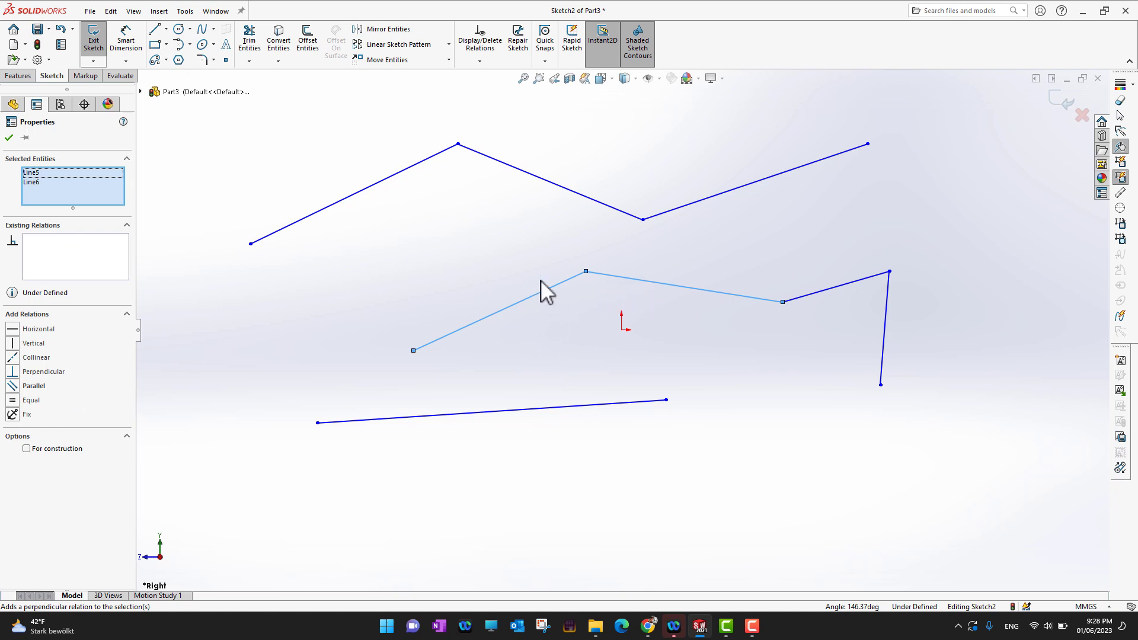
click(48, 379)
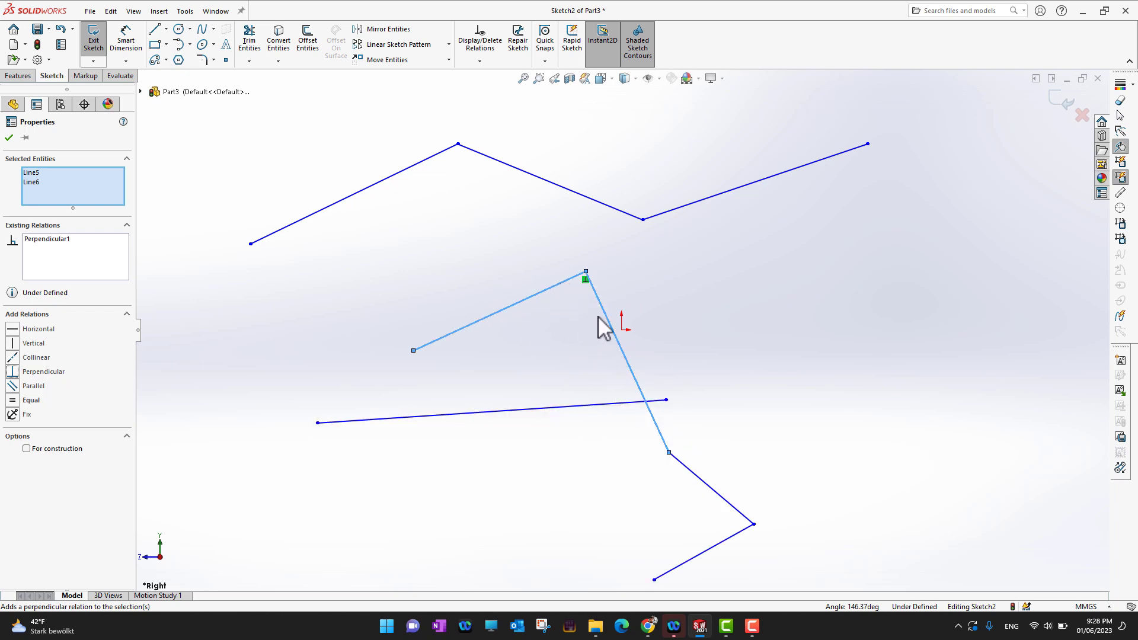
click(9, 137)
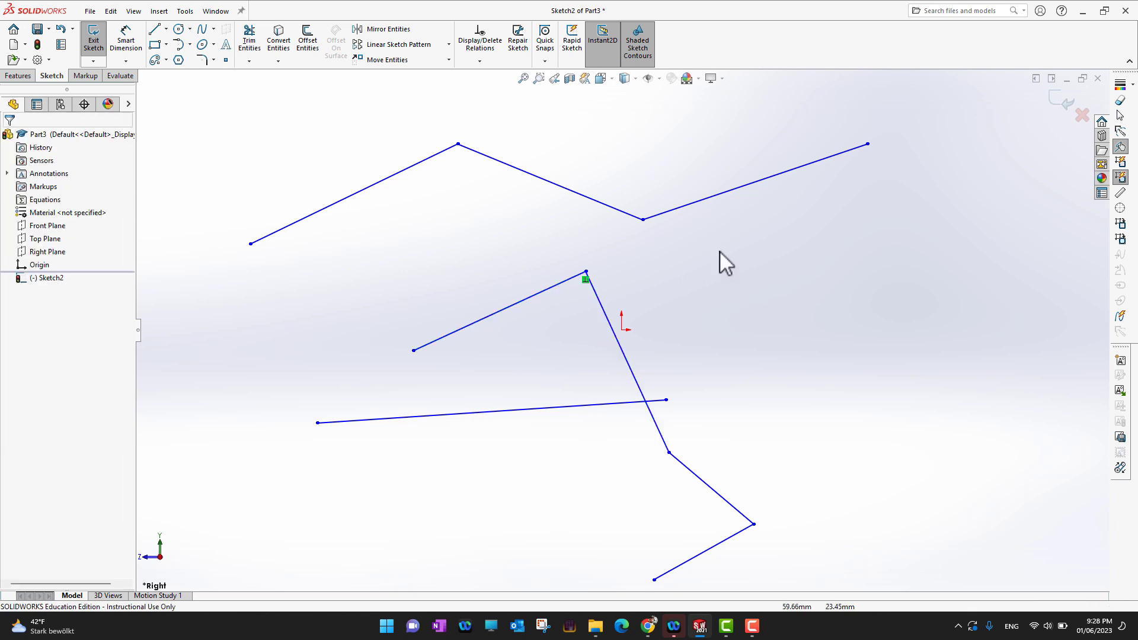
Apply an Equal relation to Line2 and Line3 of the upper zigzag.
click(617, 211)
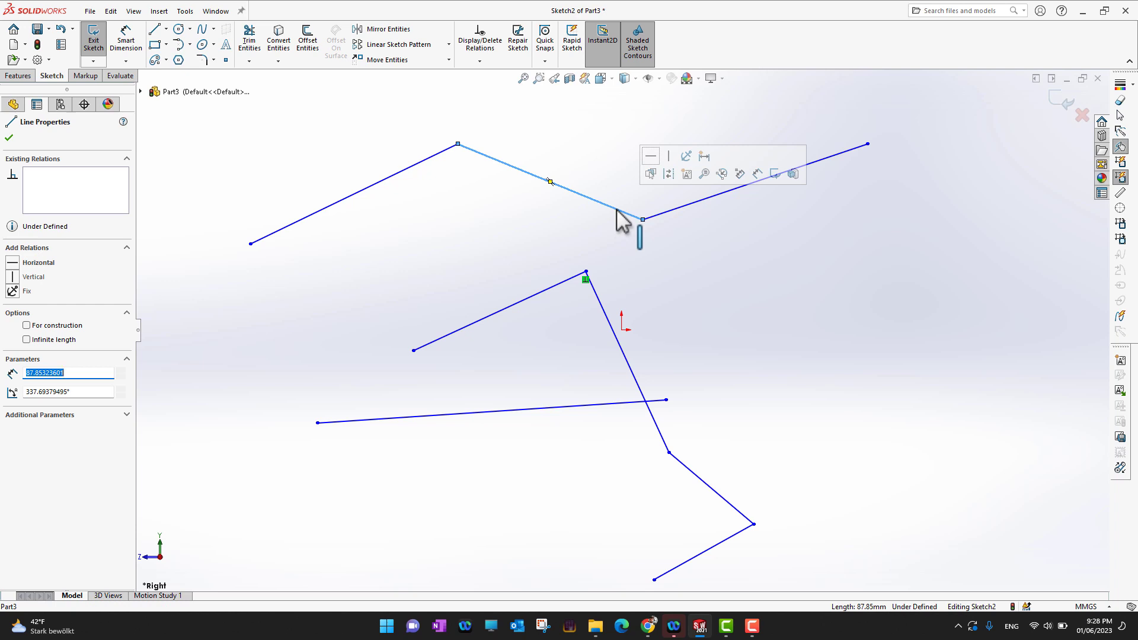
ctrl+click(697, 203)
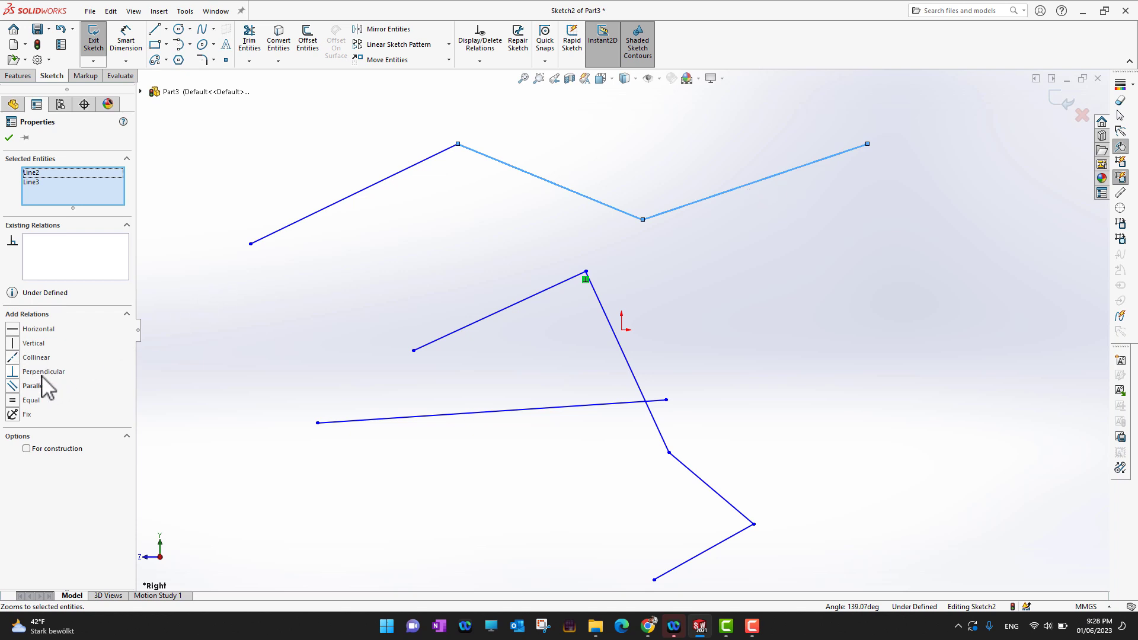
click(30, 400)
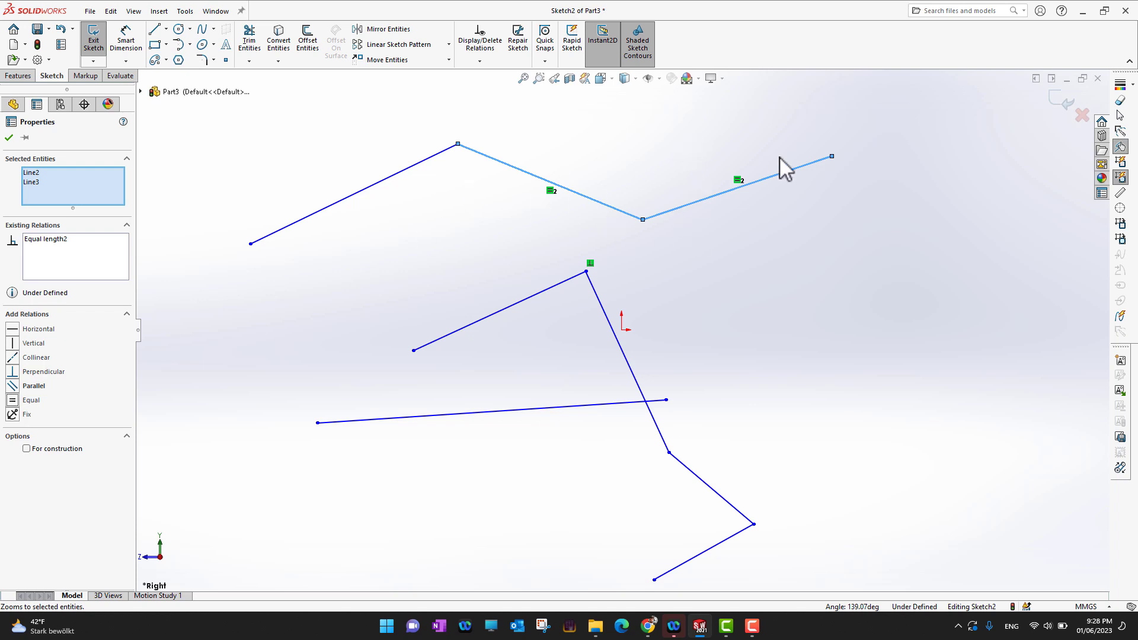
key(Escape)
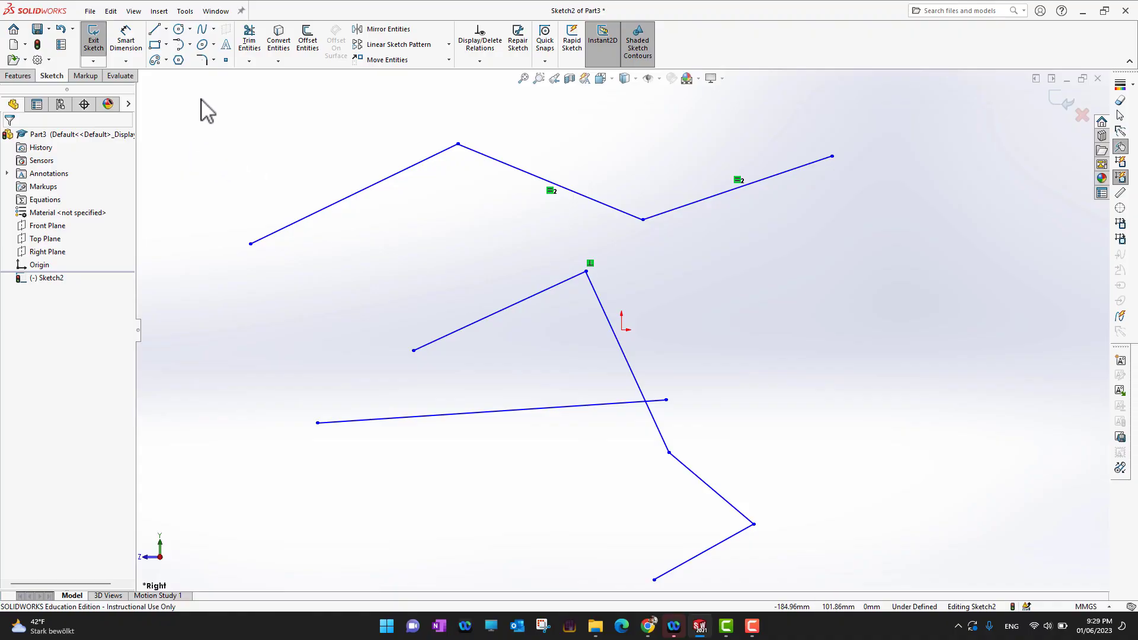
Mark the long line beneath the origin as For construction.
click(542, 409)
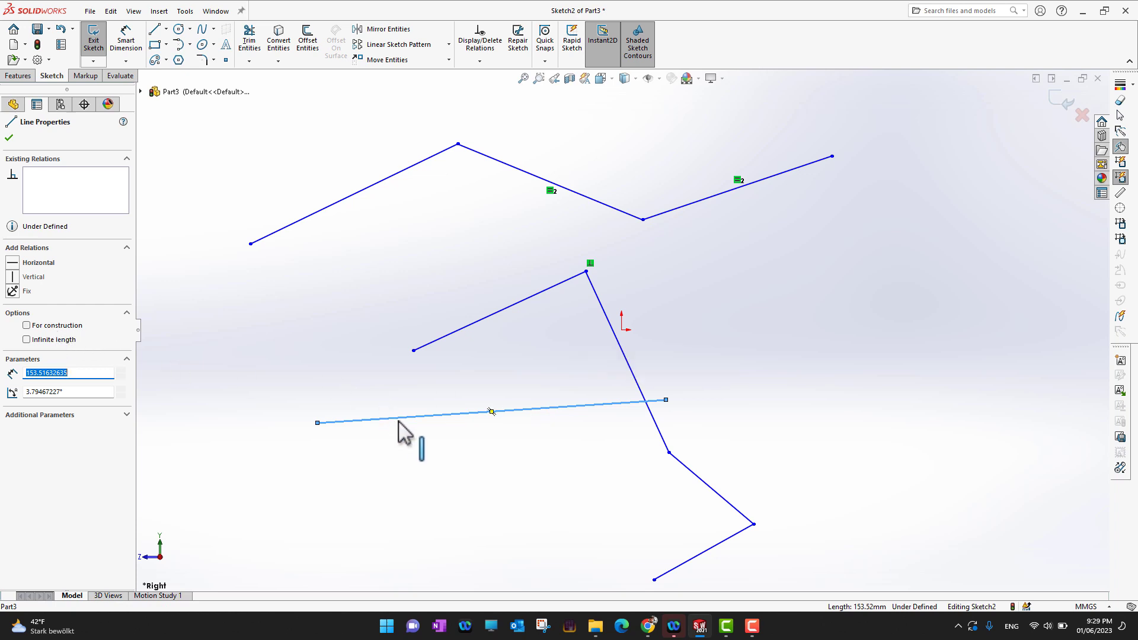
click(47, 325)
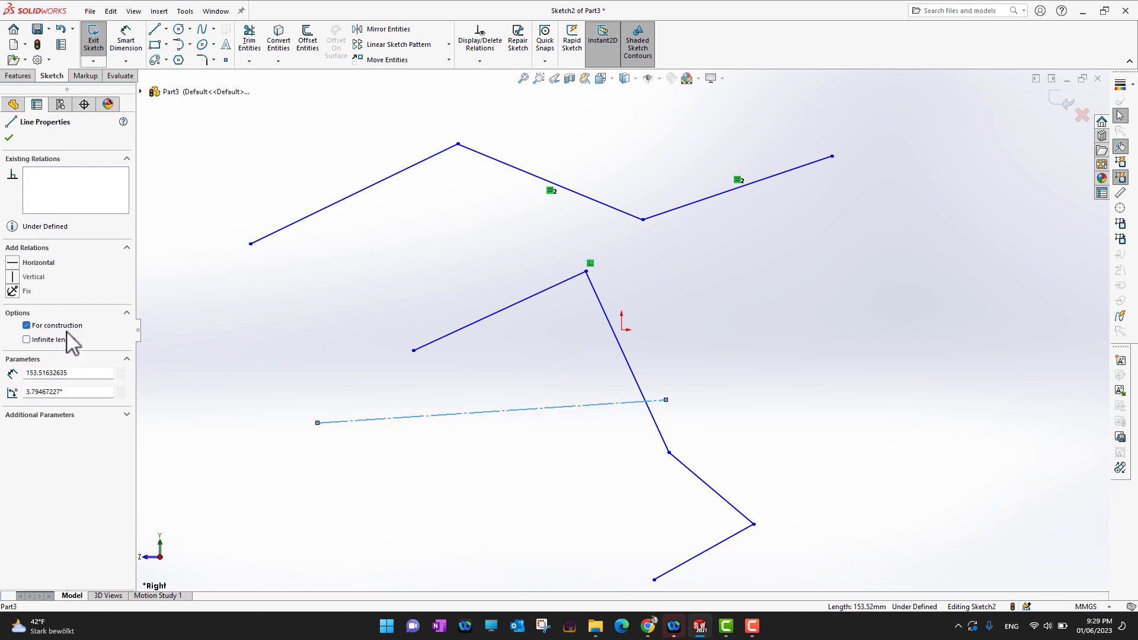
click(9, 138)
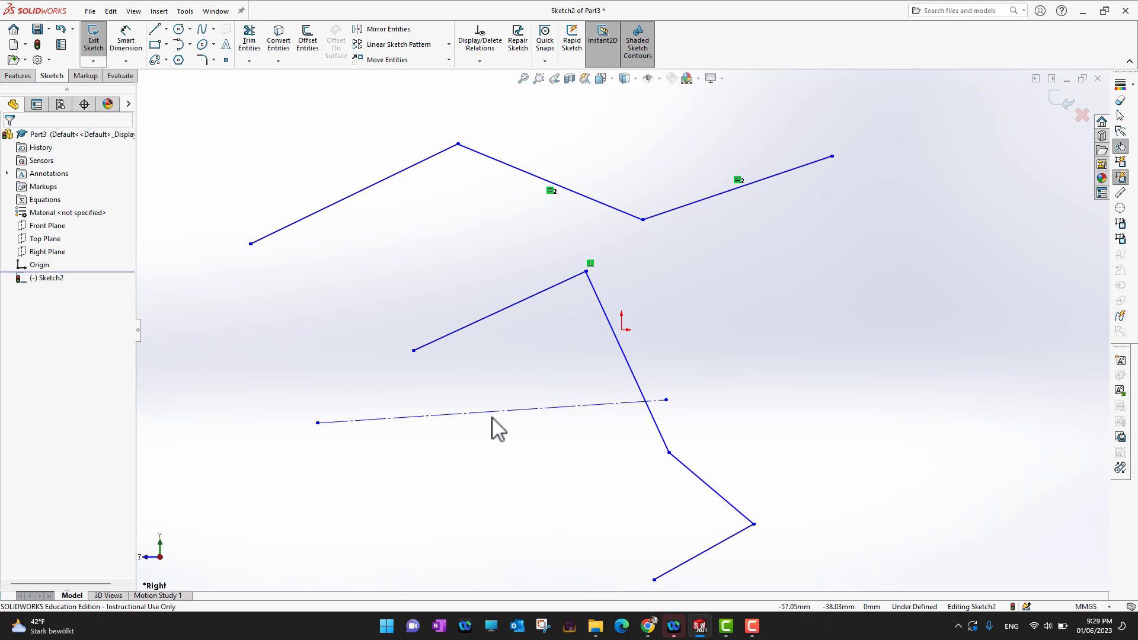
Draw a horizontal centerline near the bottom left of the sketch.
click(167, 30)
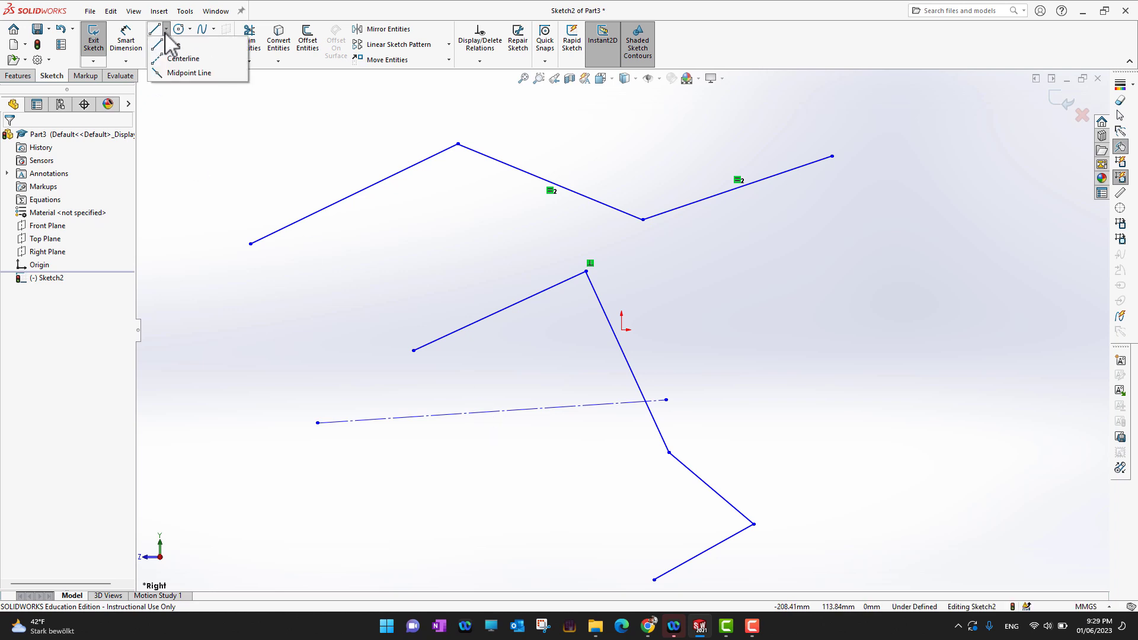
click(189, 59)
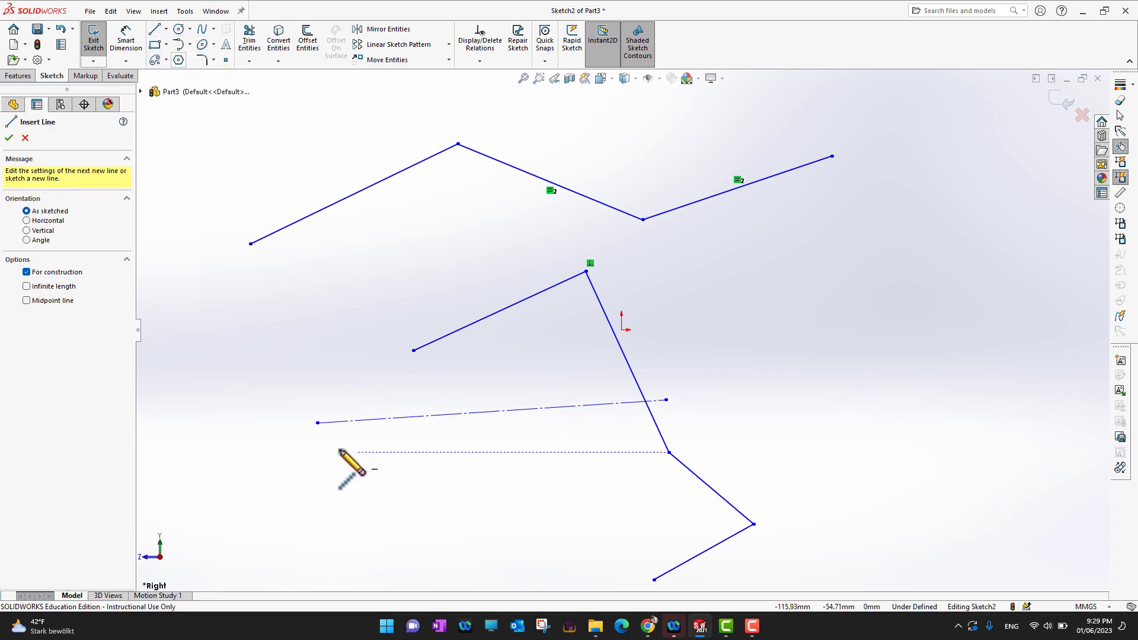
click(273, 457)
click(561, 459)
Exit Sketch2 with Discard Changes, leaving only the default planes and origin.
key(Escape)
key(Escape)
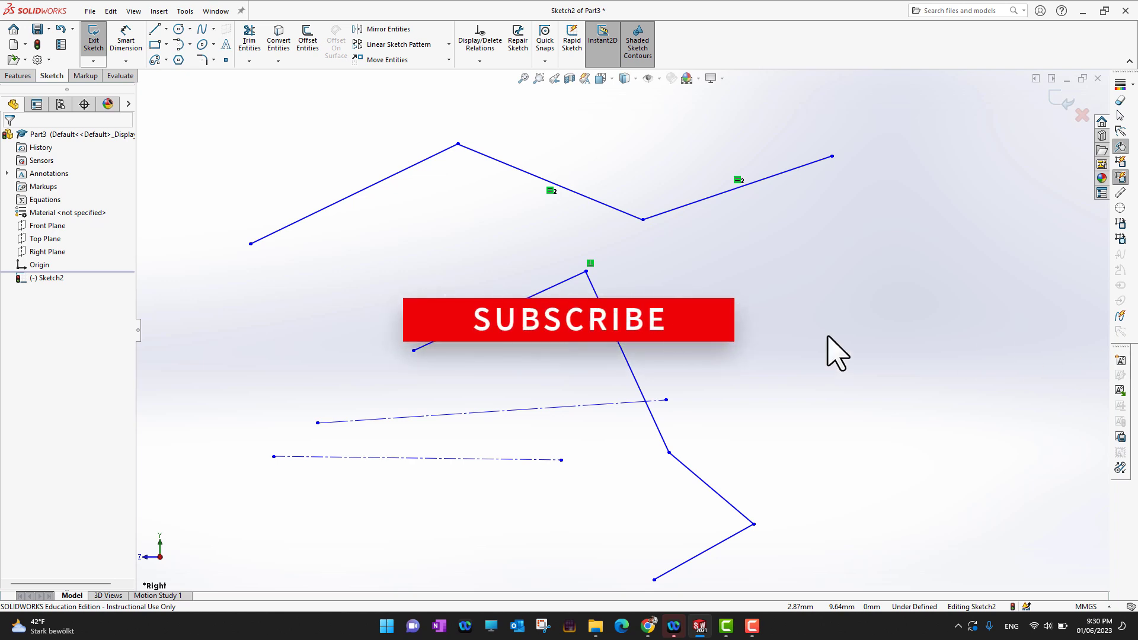
click(1082, 116)
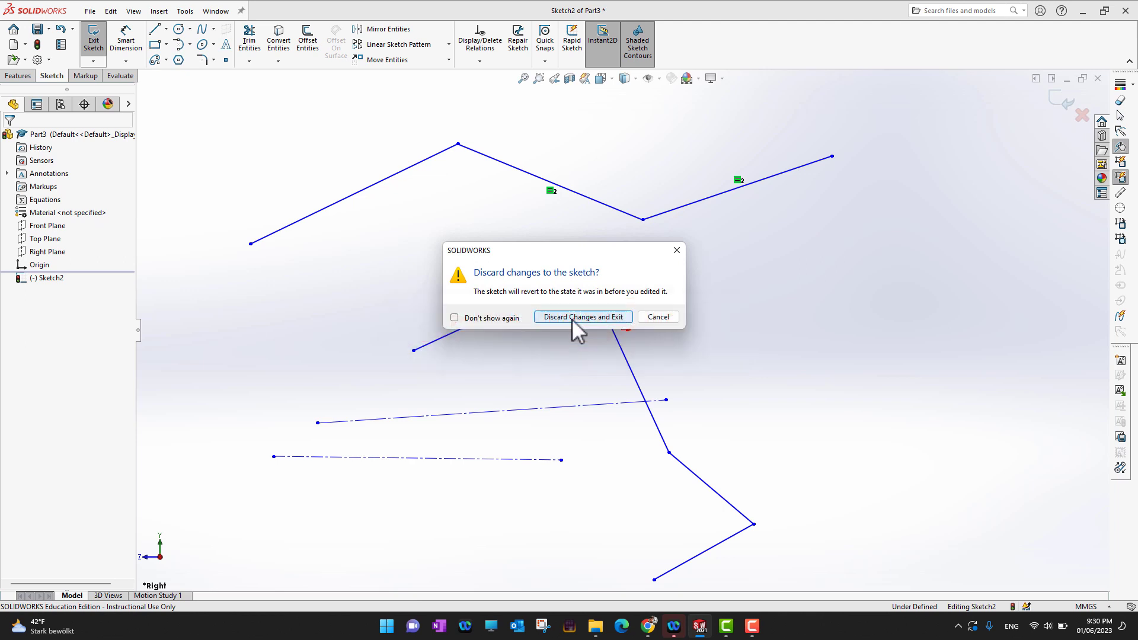
click(571, 317)
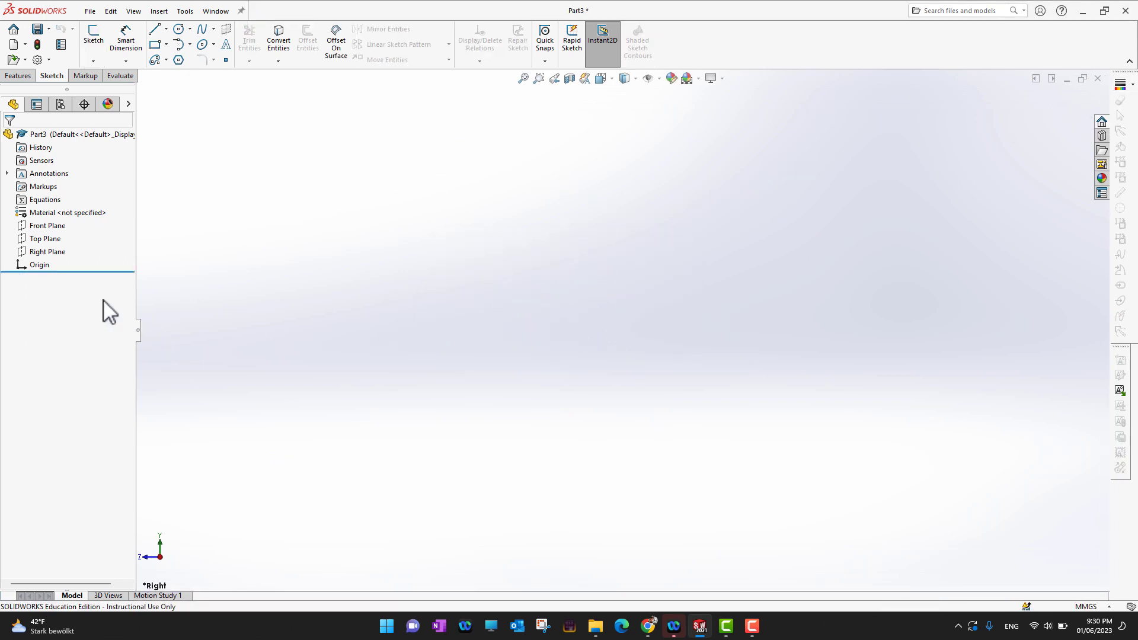
On the Front Plane, sketch a closed tilted quadrilateral with top, left, bottom and right corners around the origin.
click(45, 227)
click(53, 210)
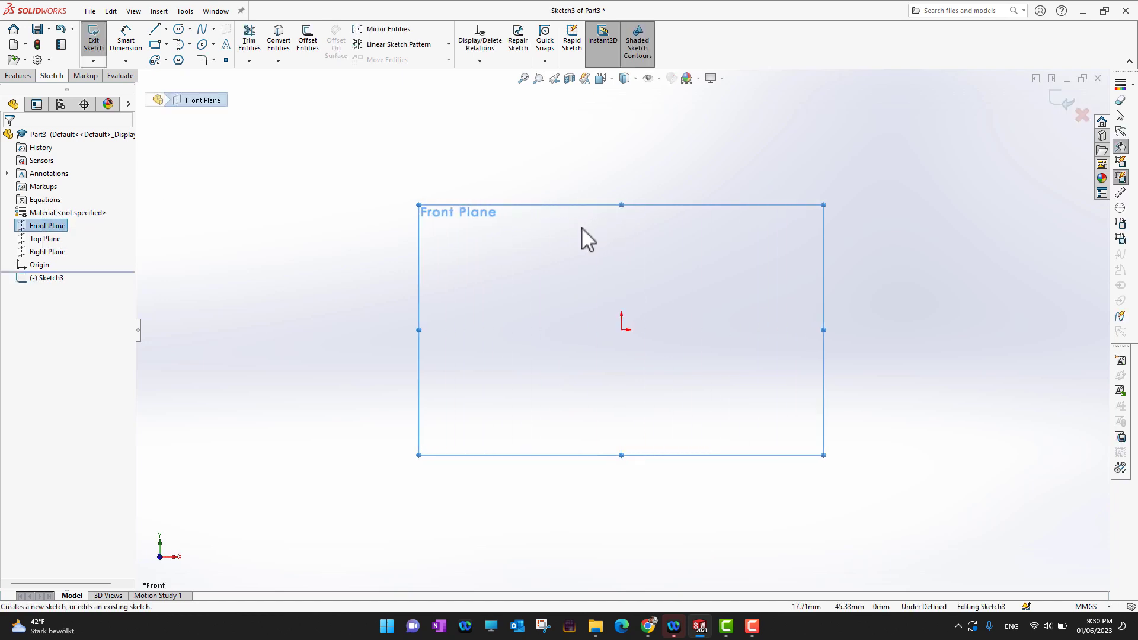
click(156, 31)
click(557, 158)
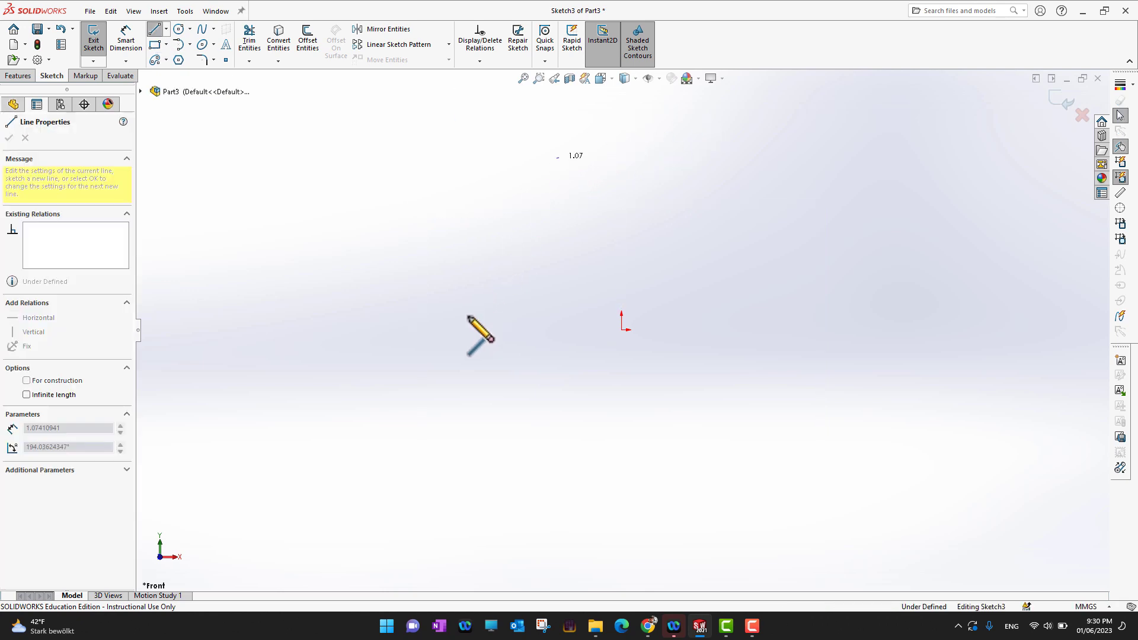
click(437, 348)
click(712, 549)
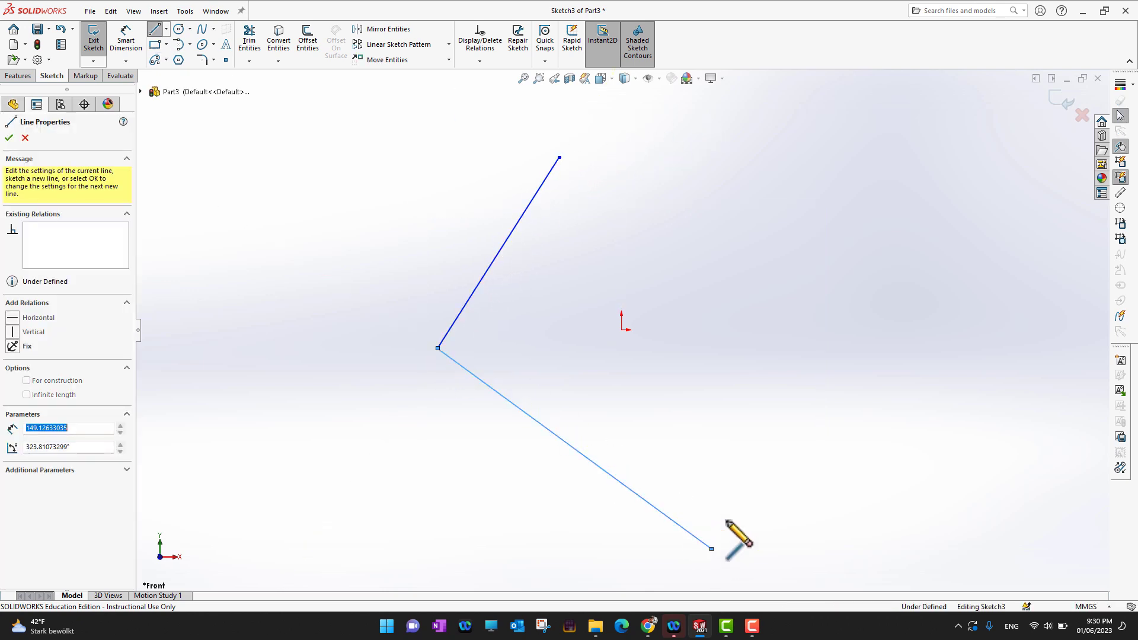
click(840, 363)
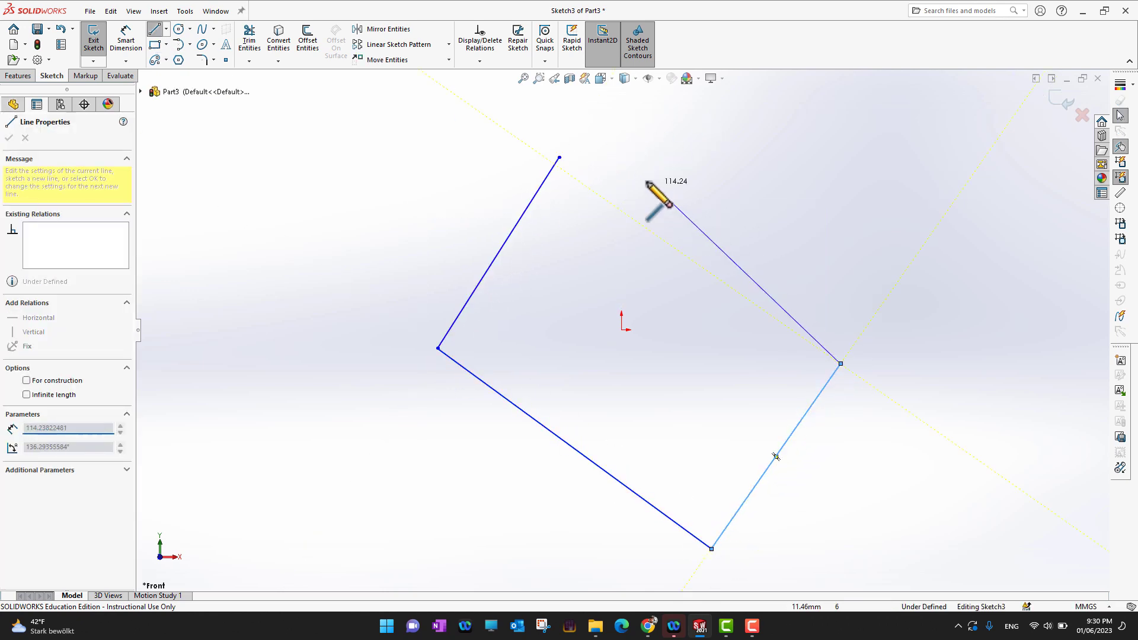
click(559, 158)
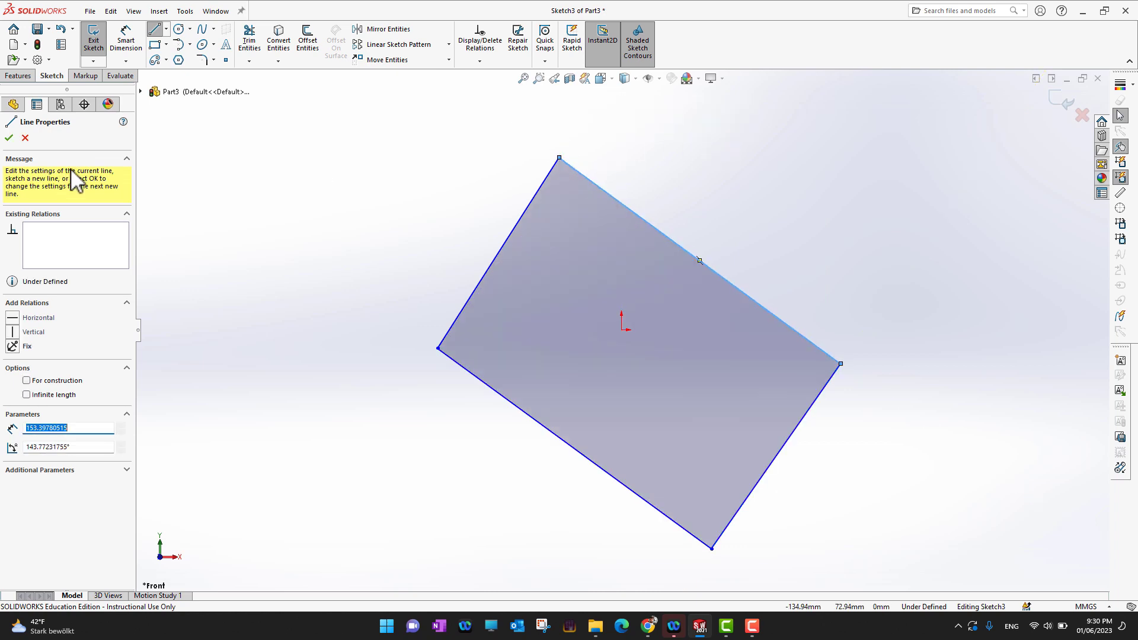
click(8, 137)
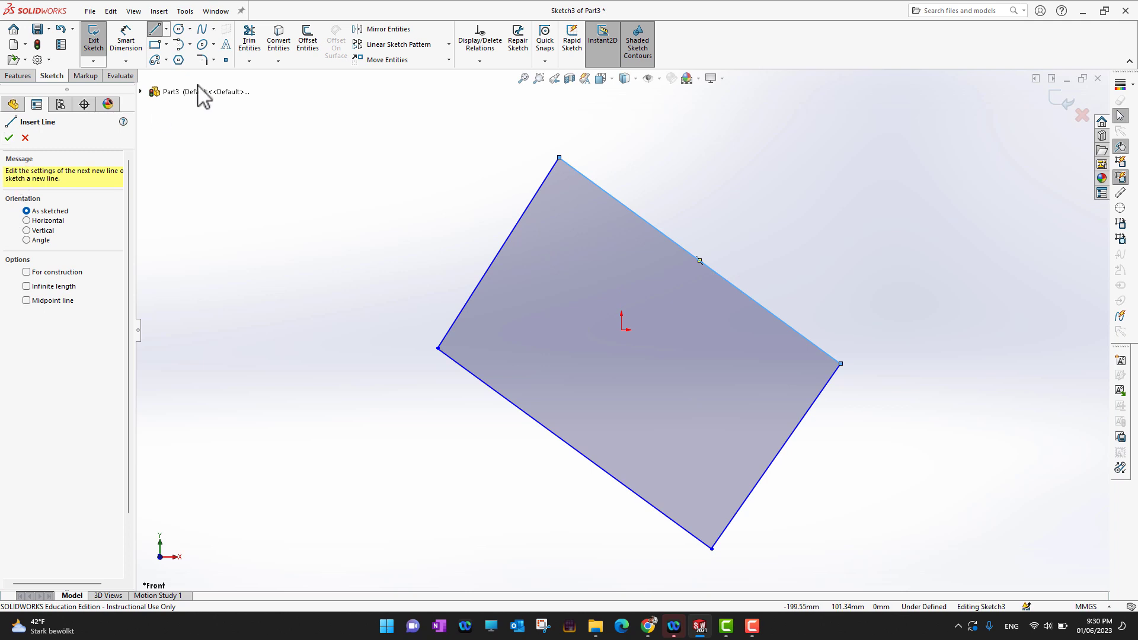
Draw centerline diagonals from the left to right corner and top to bottom corner.
click(167, 30)
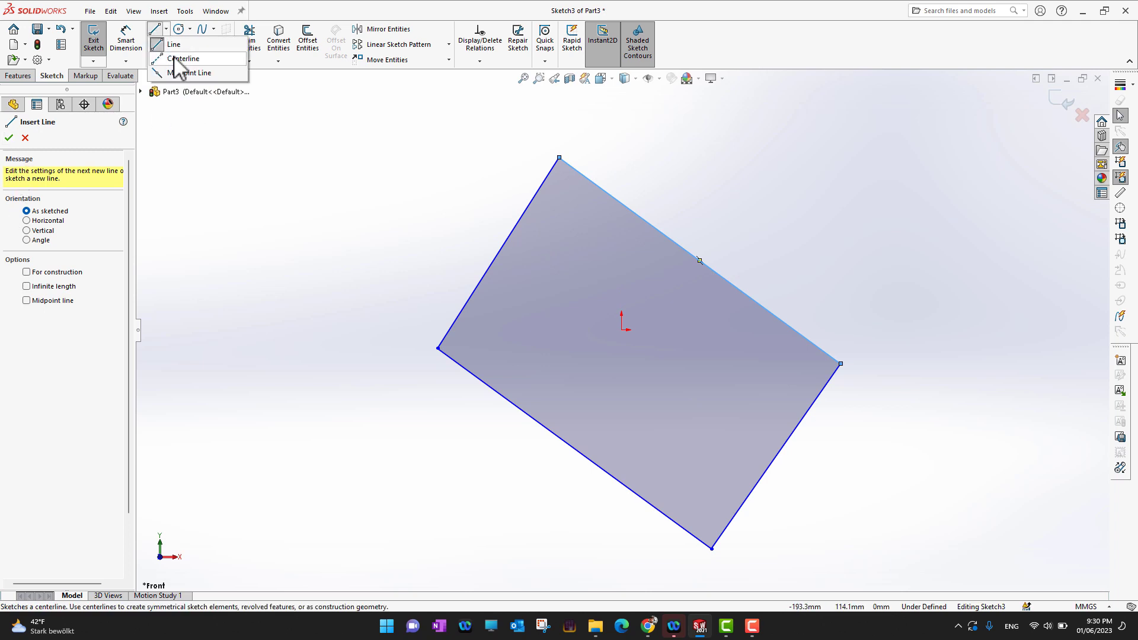
click(179, 59)
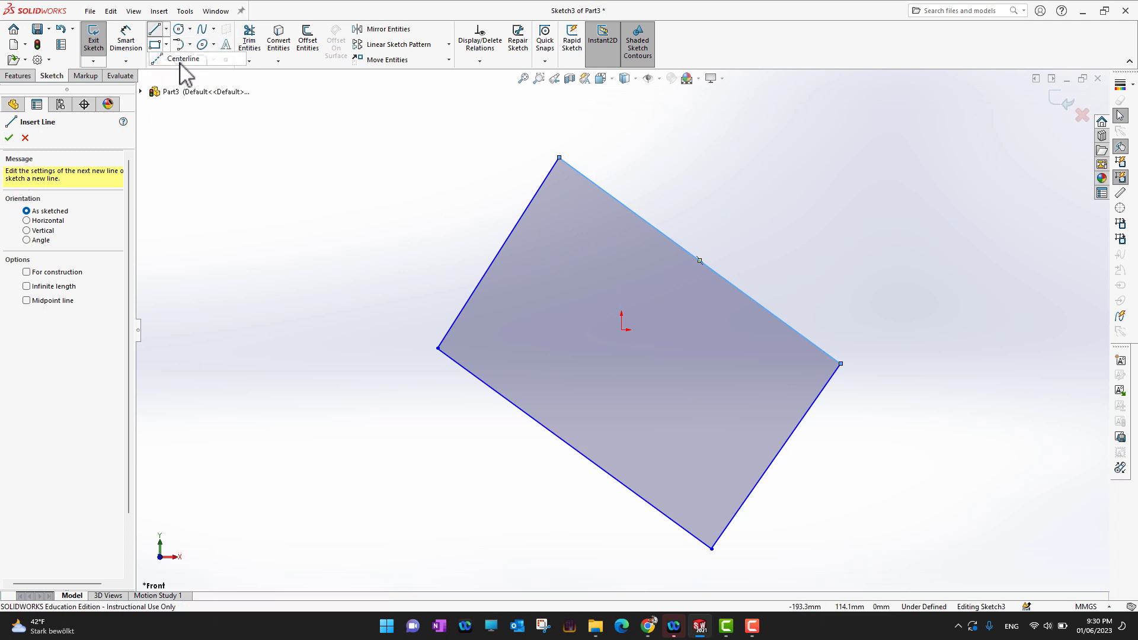
click(439, 349)
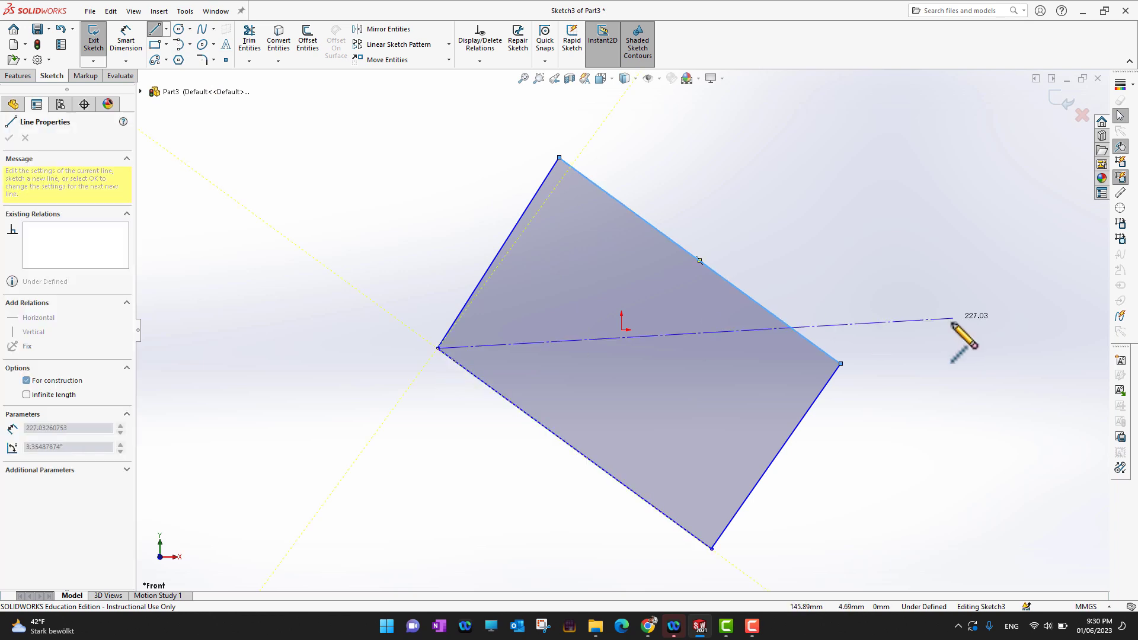
click(841, 363)
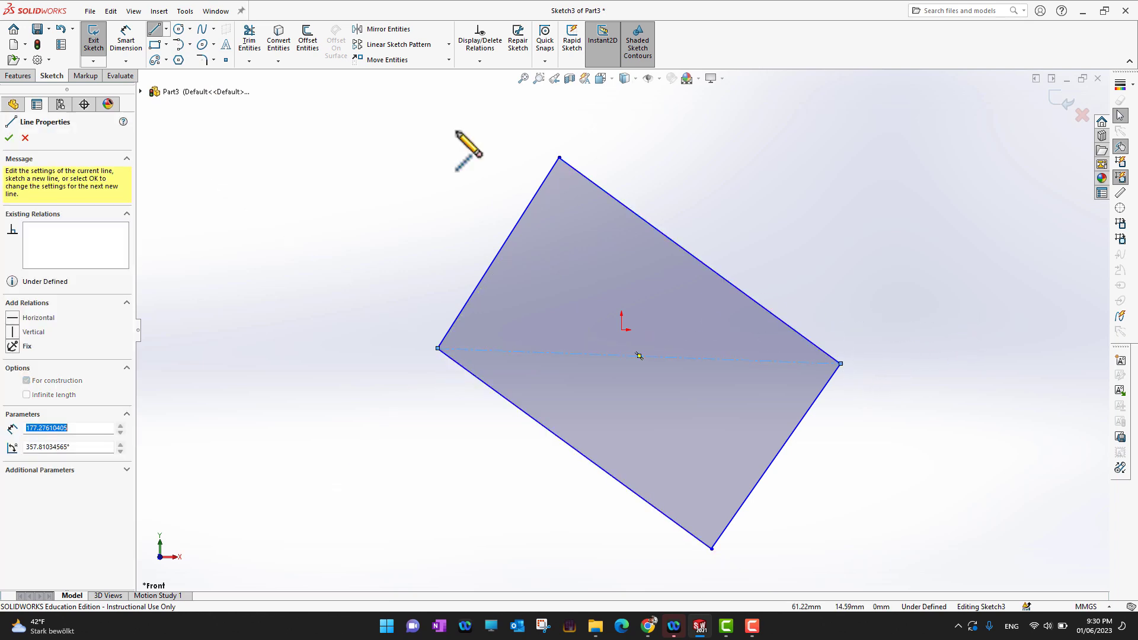
click(559, 157)
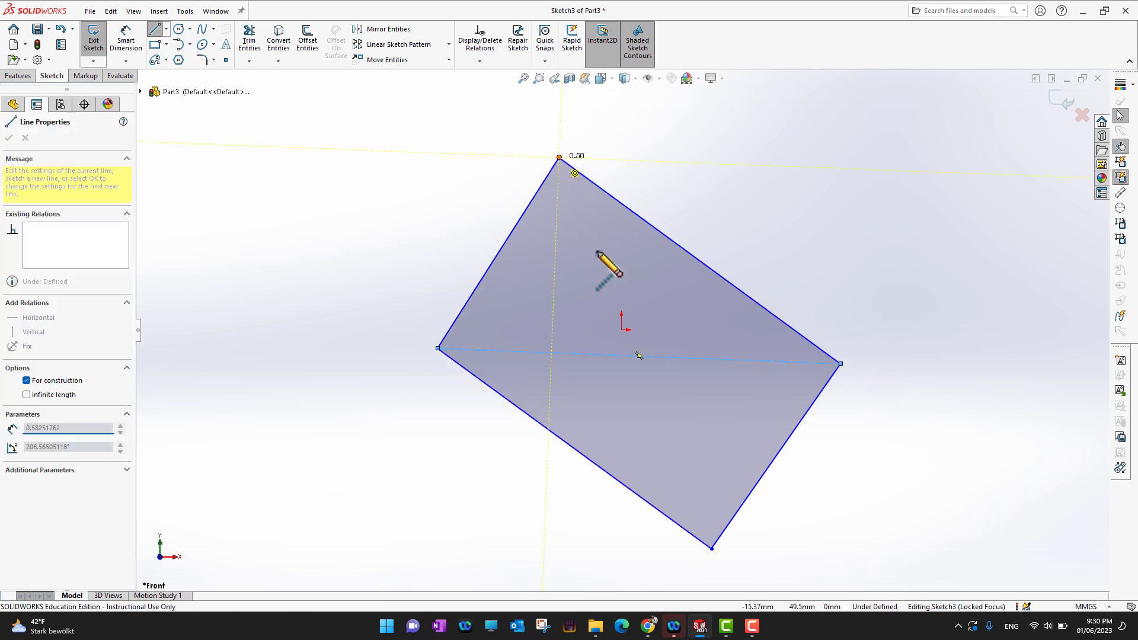
click(711, 549)
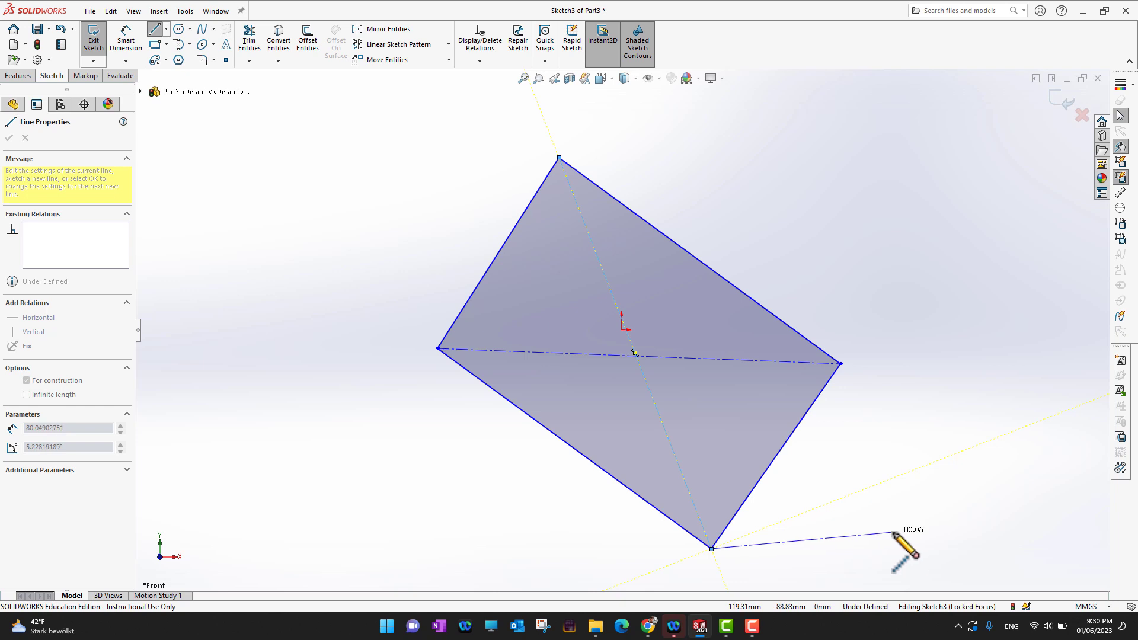
key(Escape)
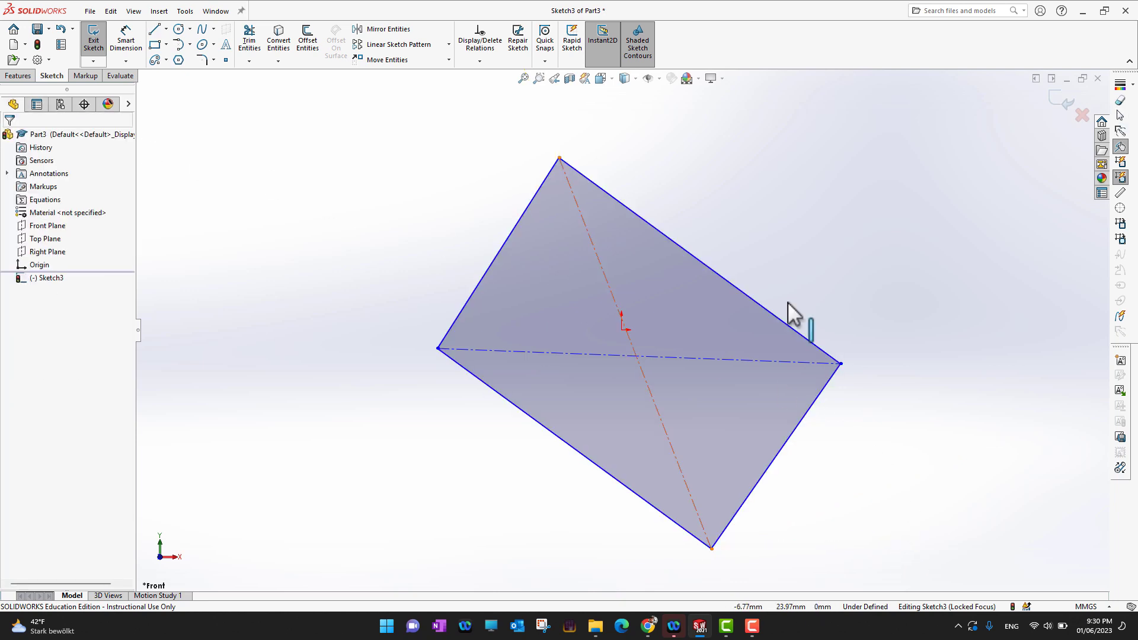
Make the two centerline diagonals perpendicular, then drag the top edge to reshape the outline.
click(690, 356)
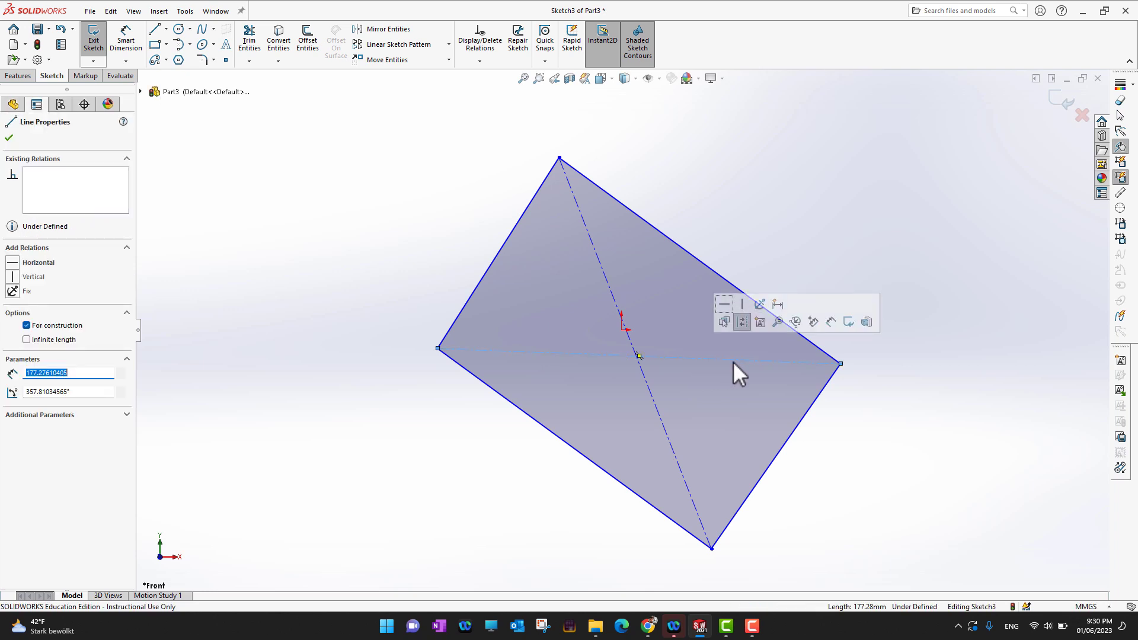
click(589, 237)
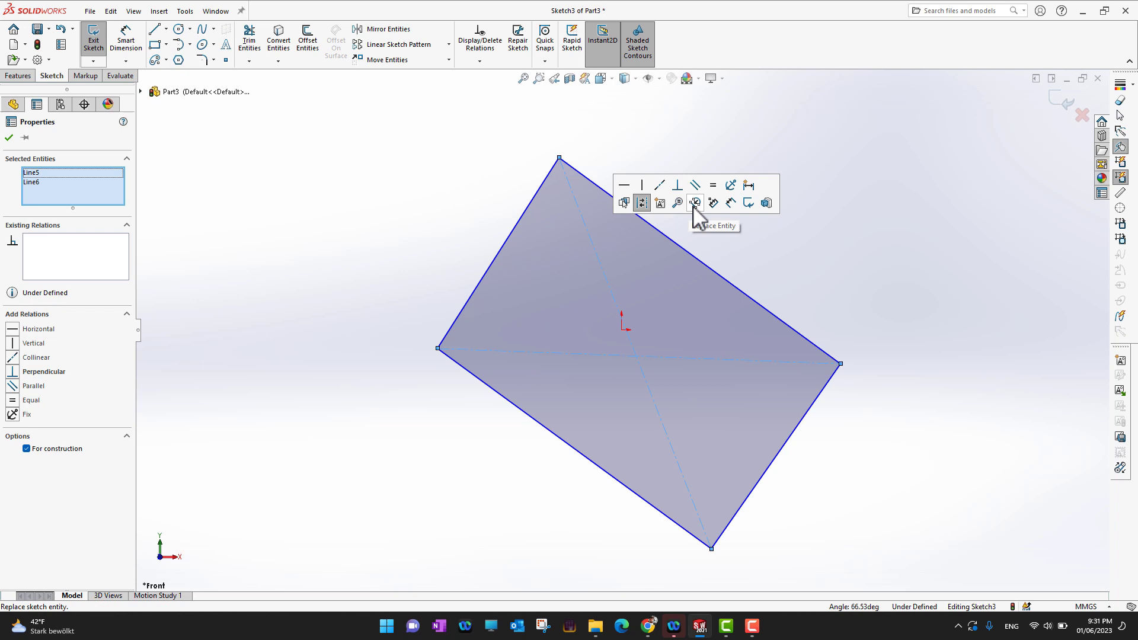
click(50, 372)
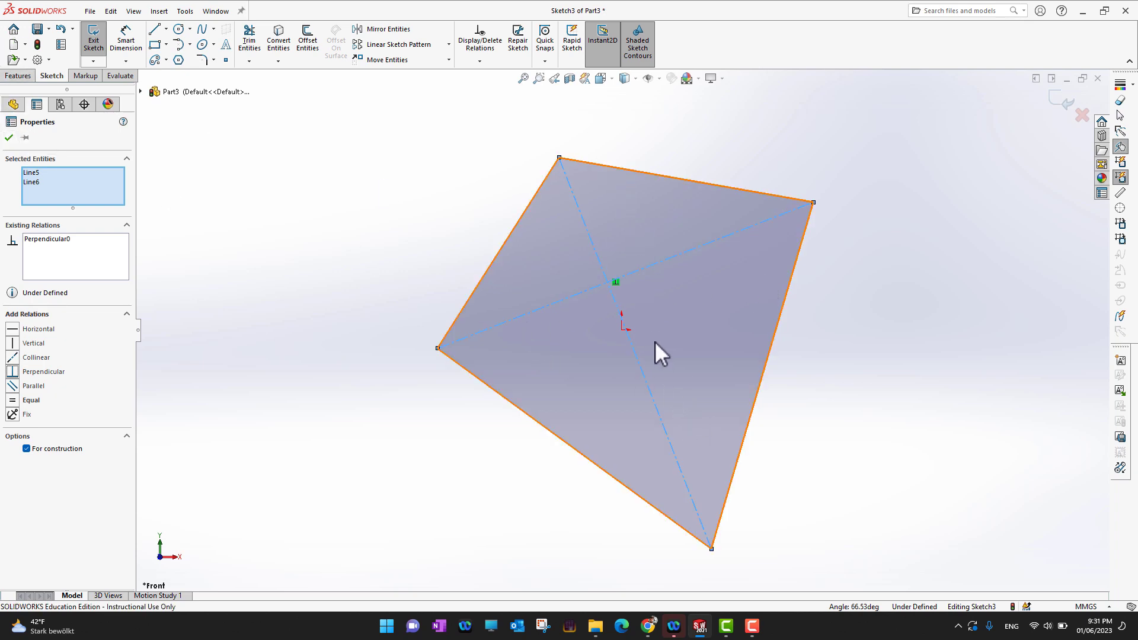
click(9, 138)
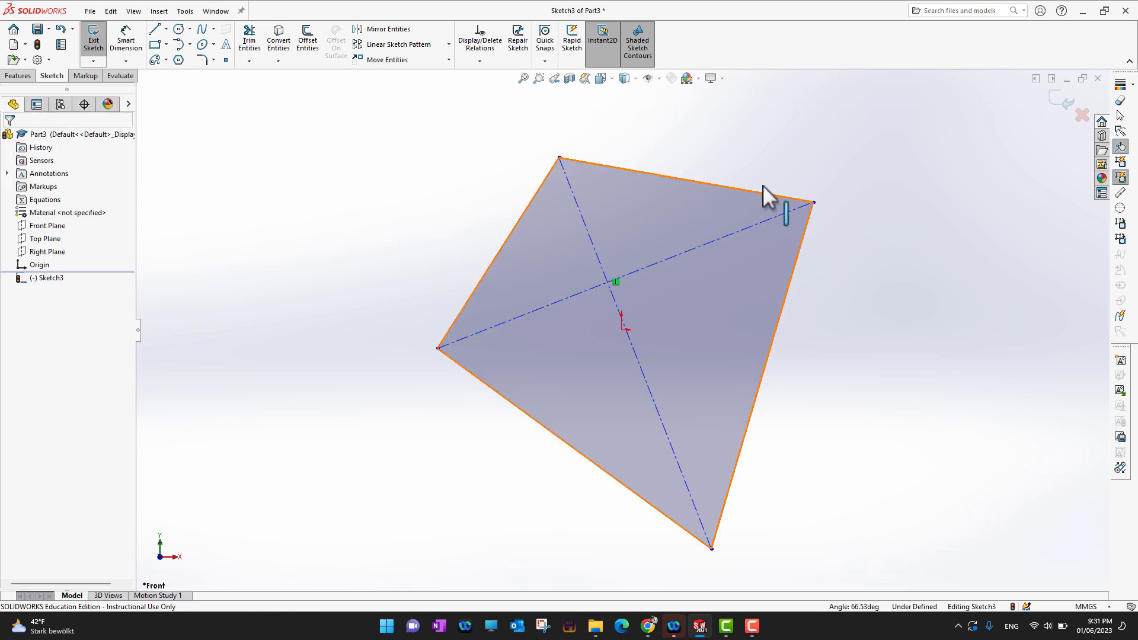
mouse_move(755, 192)
mouse_down()
mouse_move(704, 198)
mouse_move(787, 186)
mouse_move(748, 186)
mouse_up()
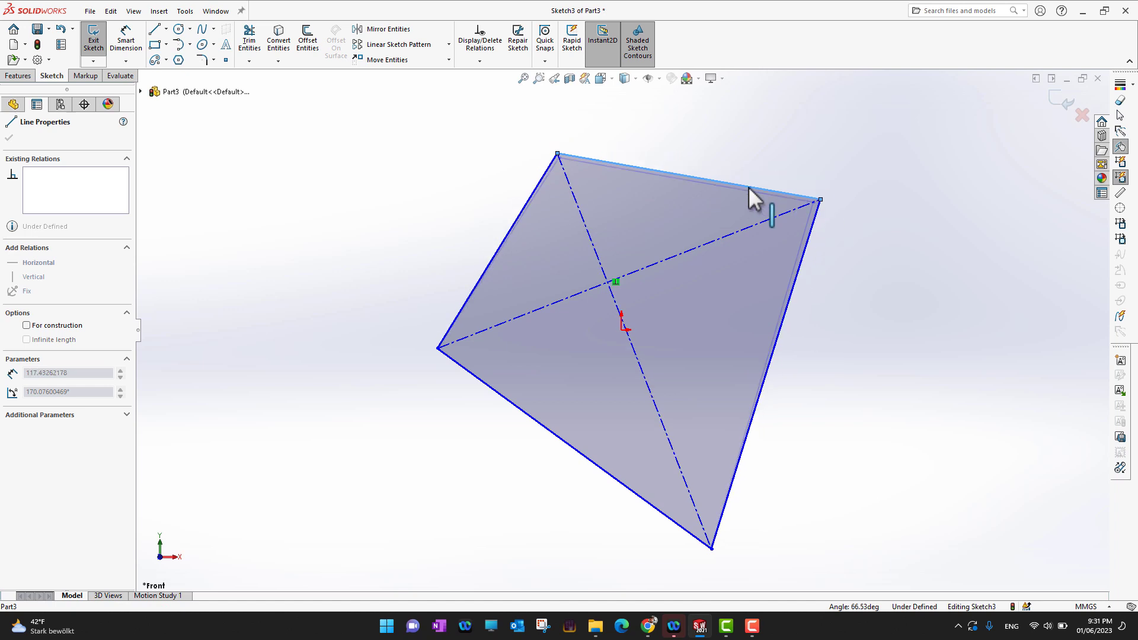
click(891, 354)
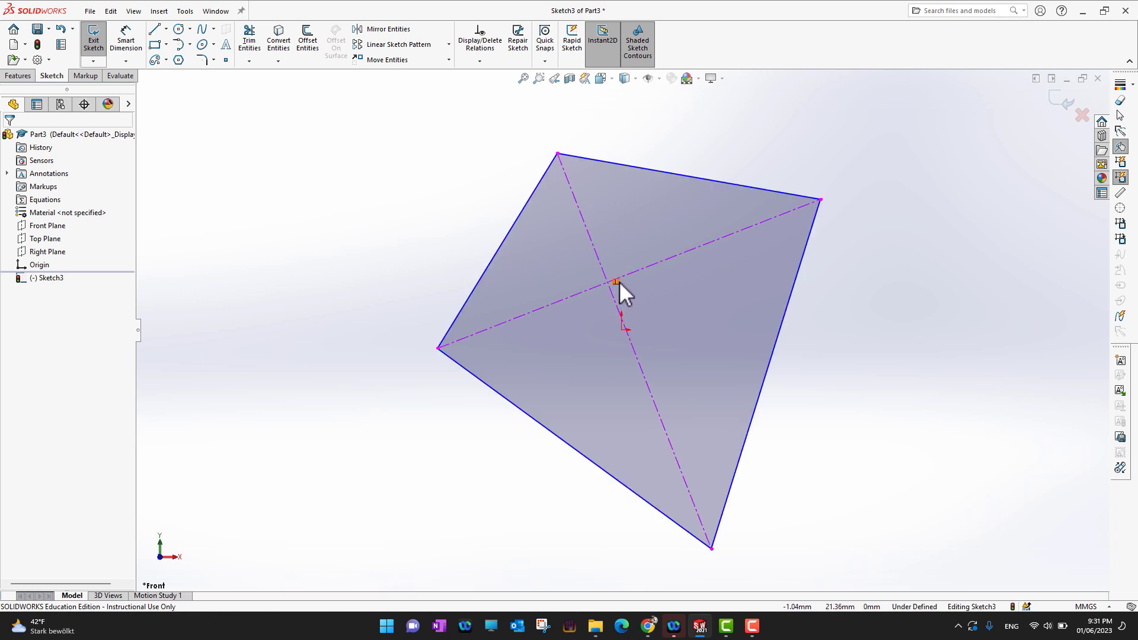
scroll(606, 262, down, 3)
scroll(601, 253, down, 1)
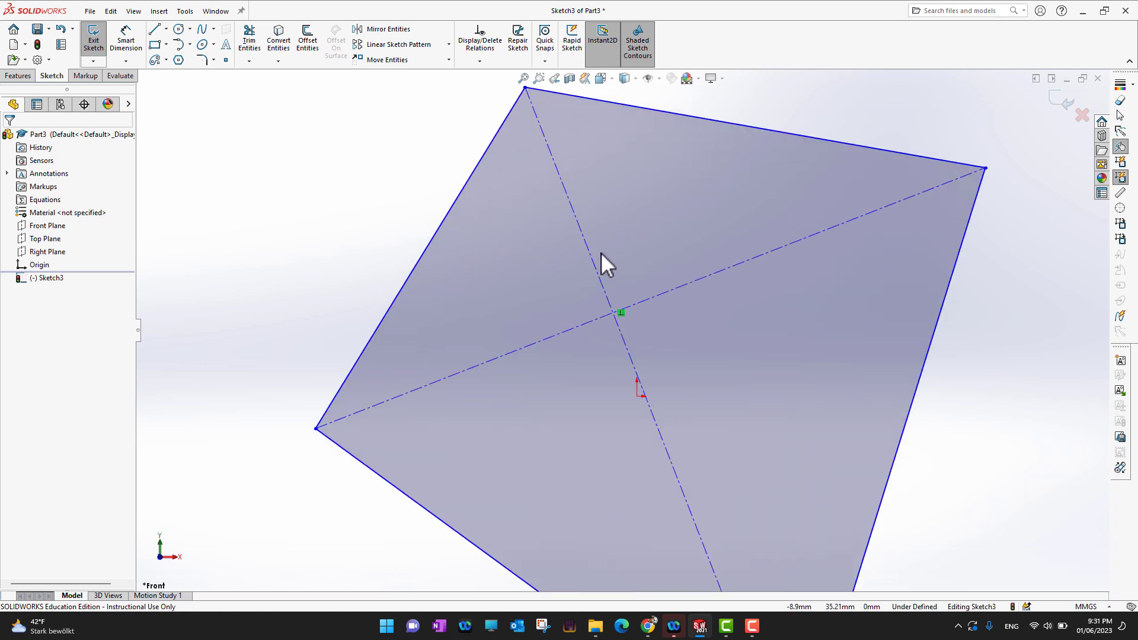
scroll(603, 257, down, 1)
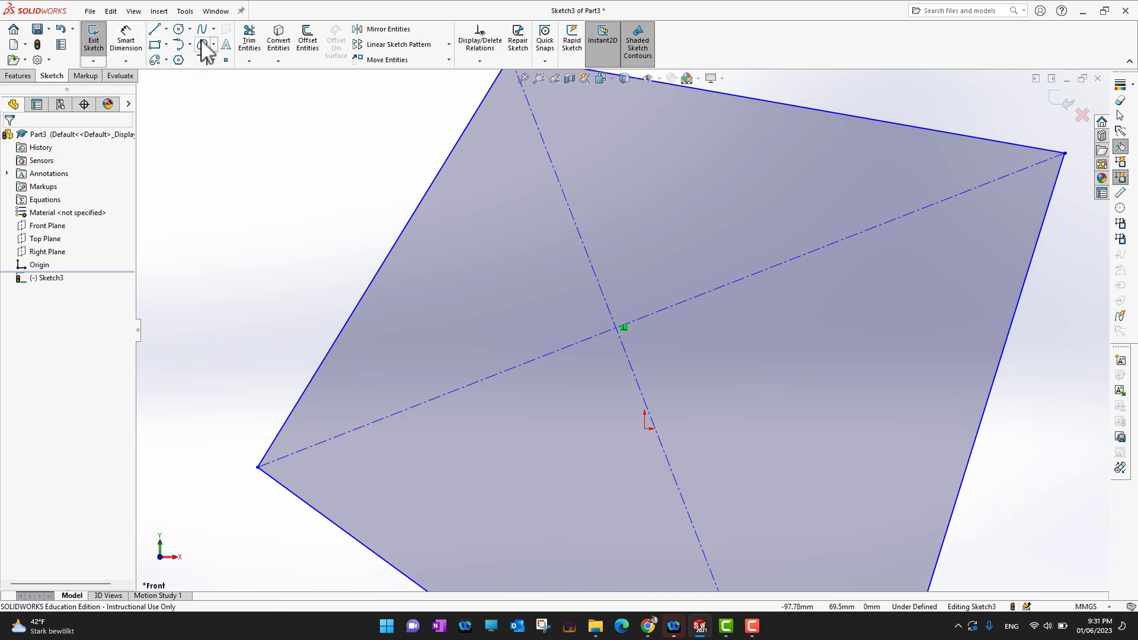
With the Point tool, place a first sketch point on the shallow diagonal.
click(225, 60)
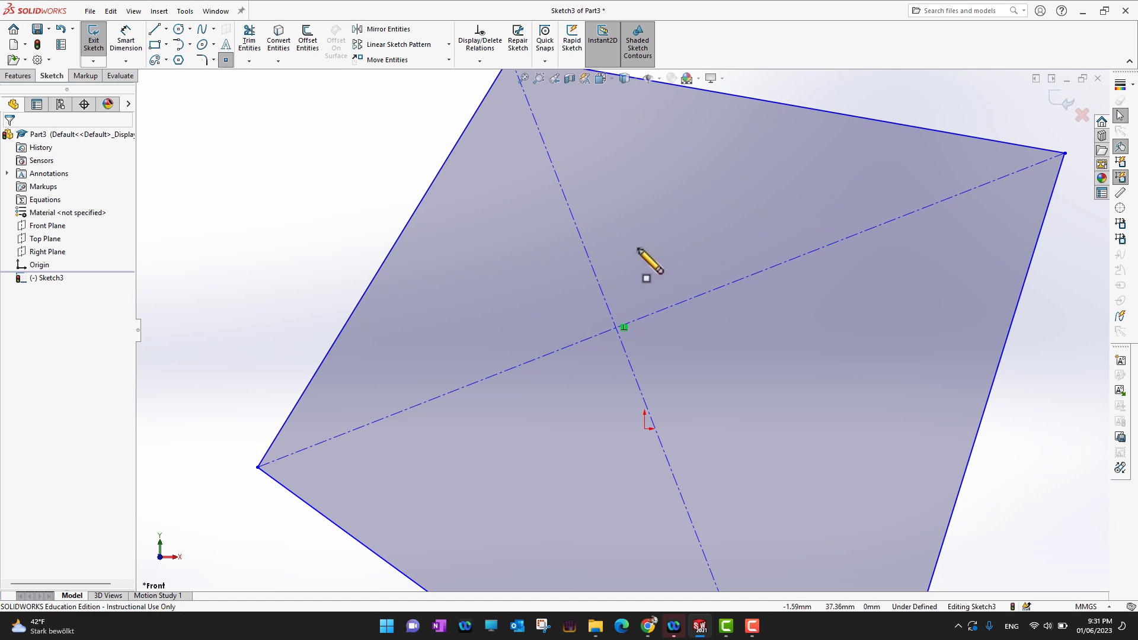
scroll(693, 271, down, 2)
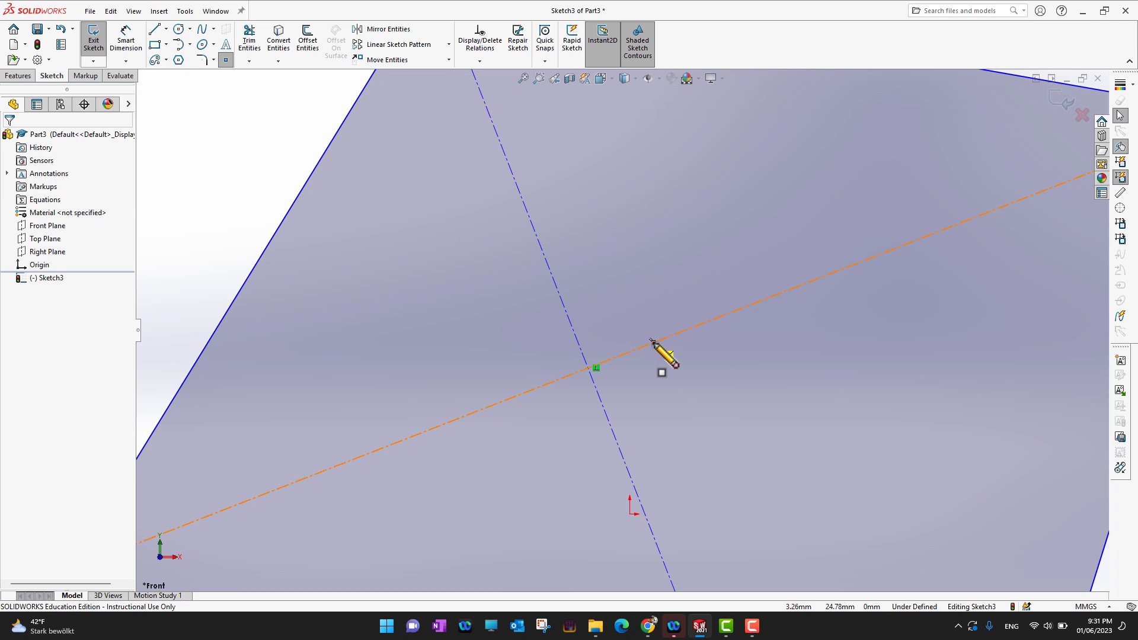
click(652, 342)
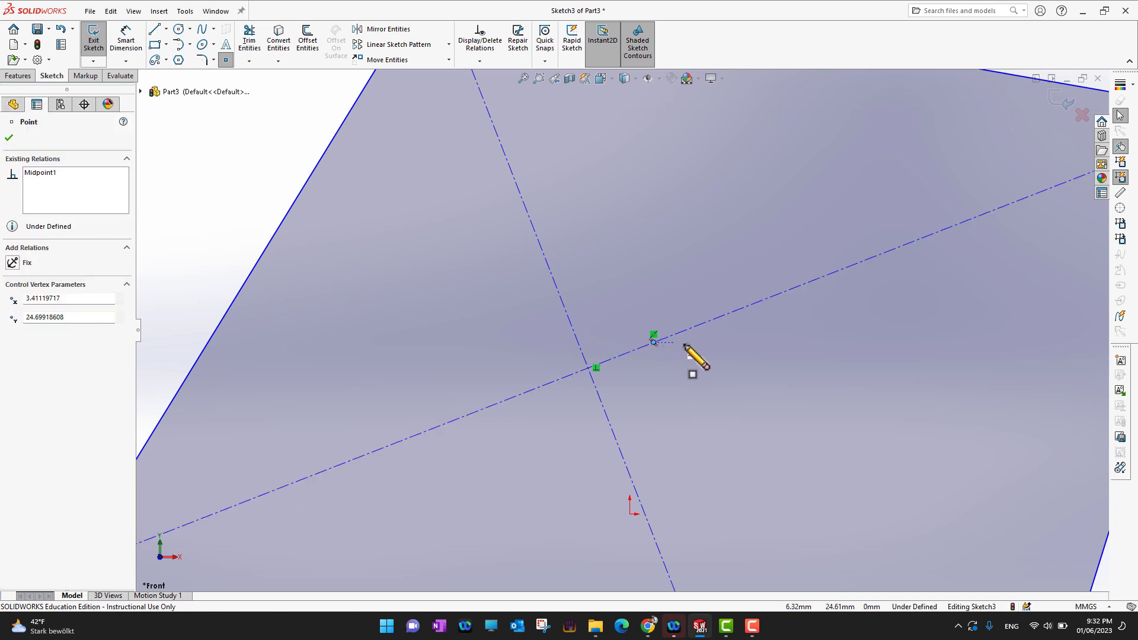
click(9, 137)
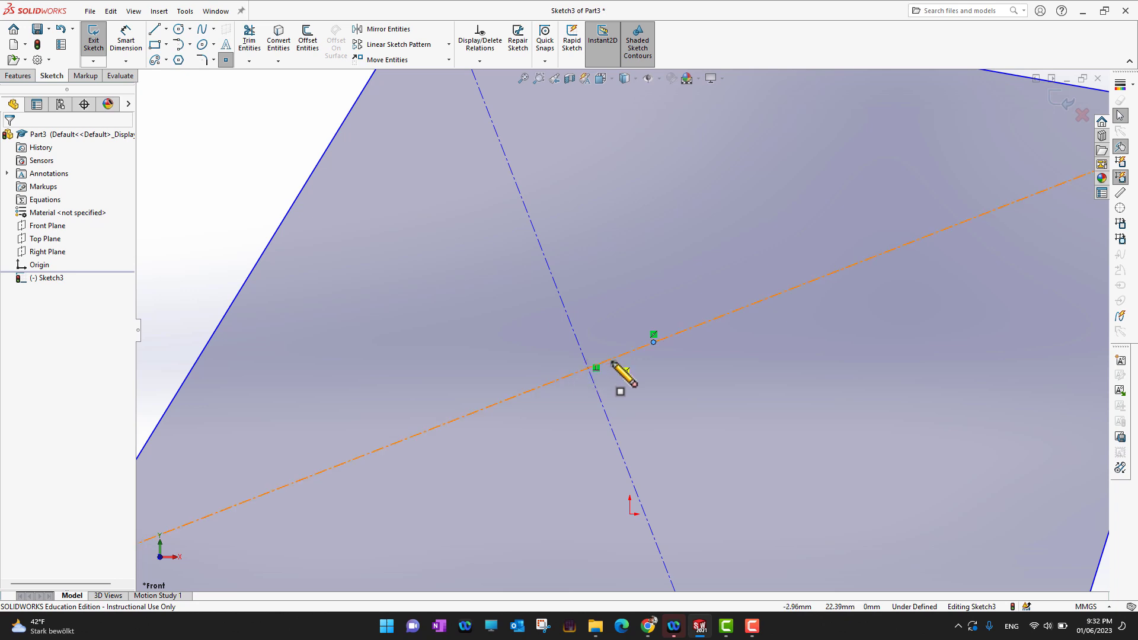
Add sketch points at the shallow diagonal's midpoint and beside the diagonals' crossing.
middle_drag(612, 361, 647, 370)
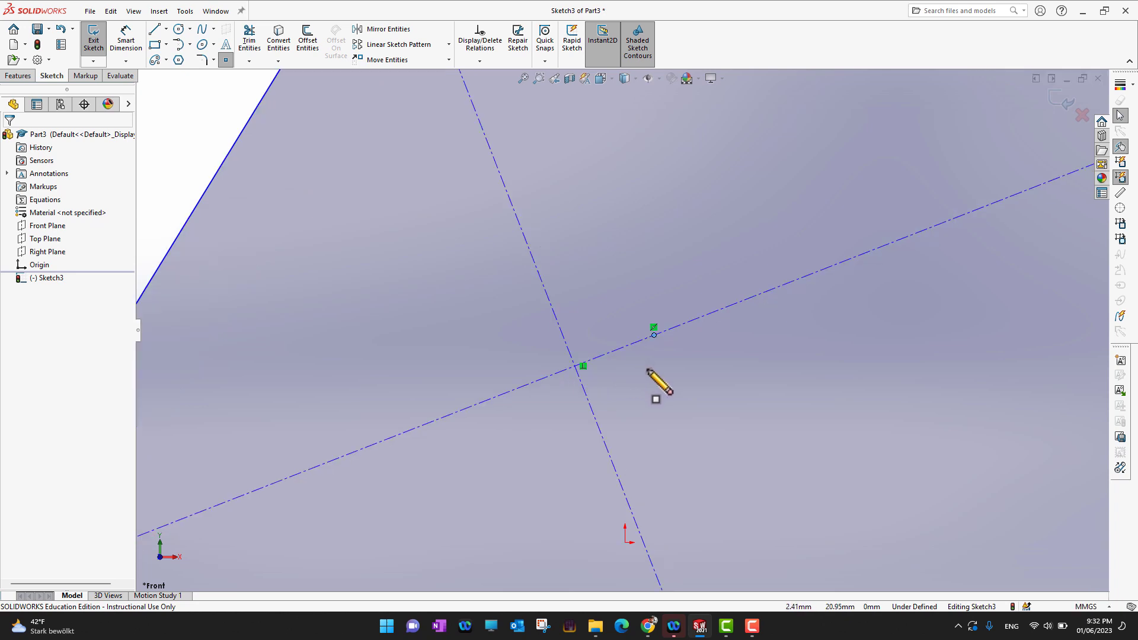
click(654, 335)
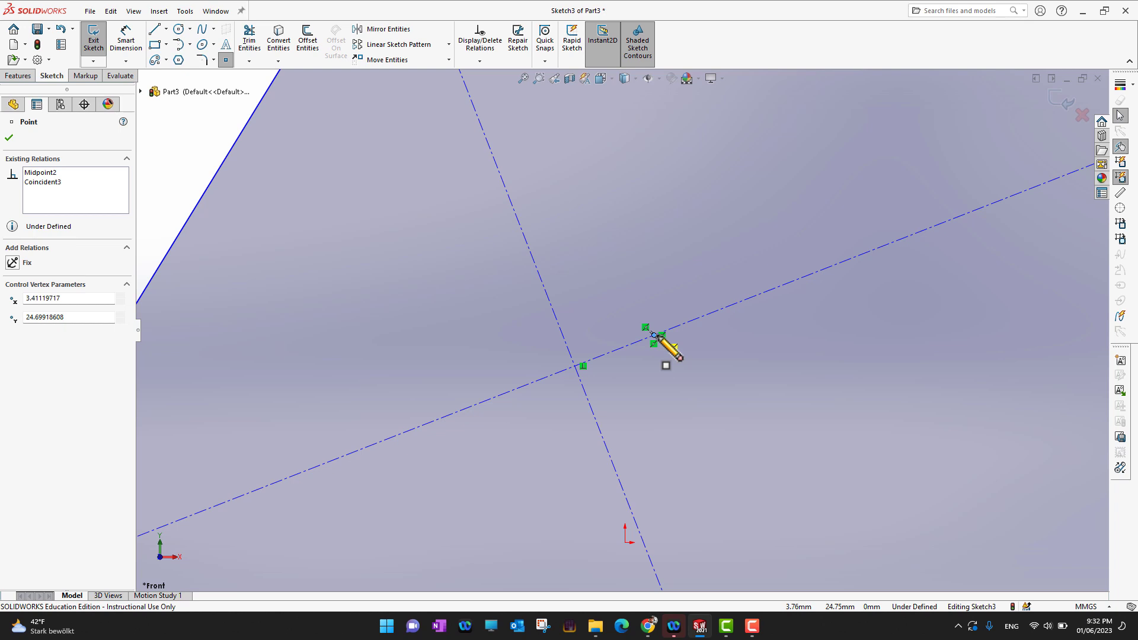
click(564, 334)
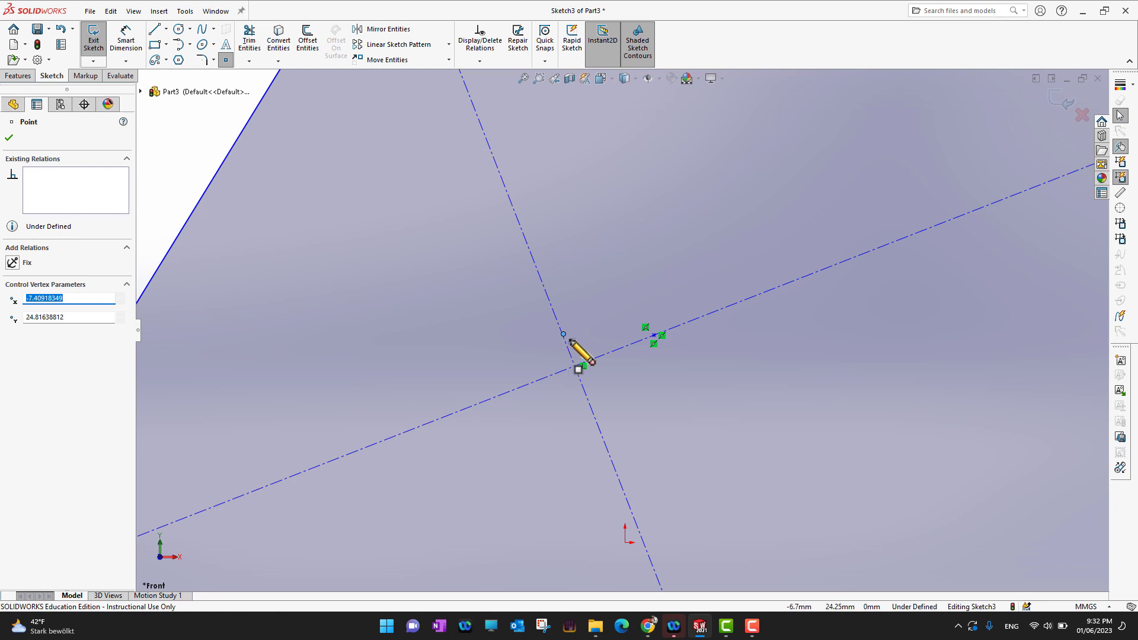
key(Escape)
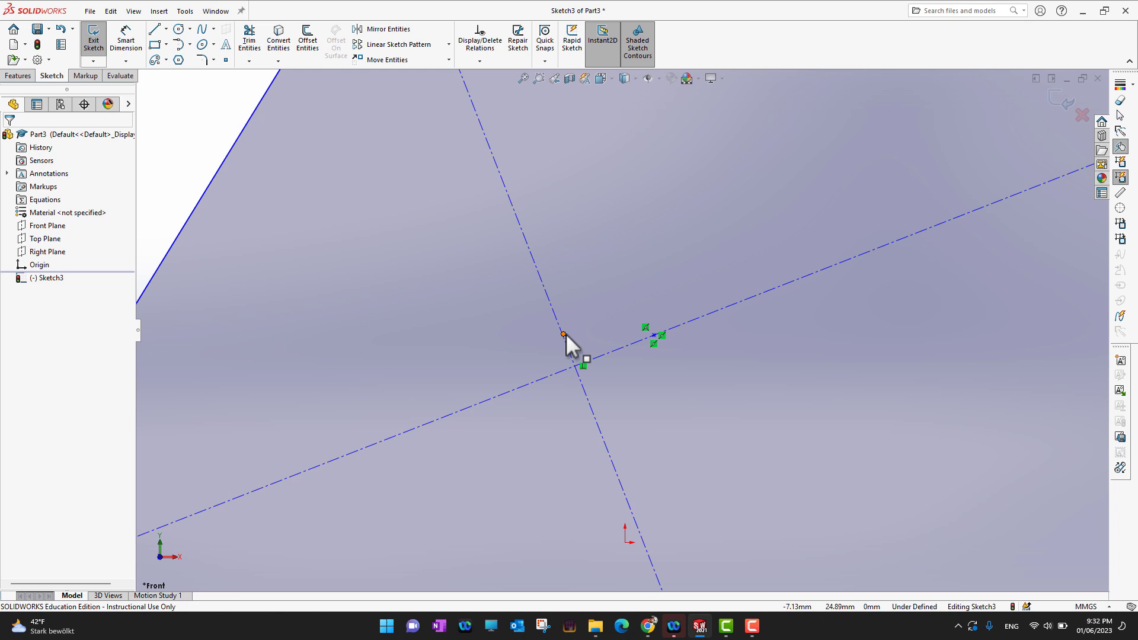
click(580, 349)
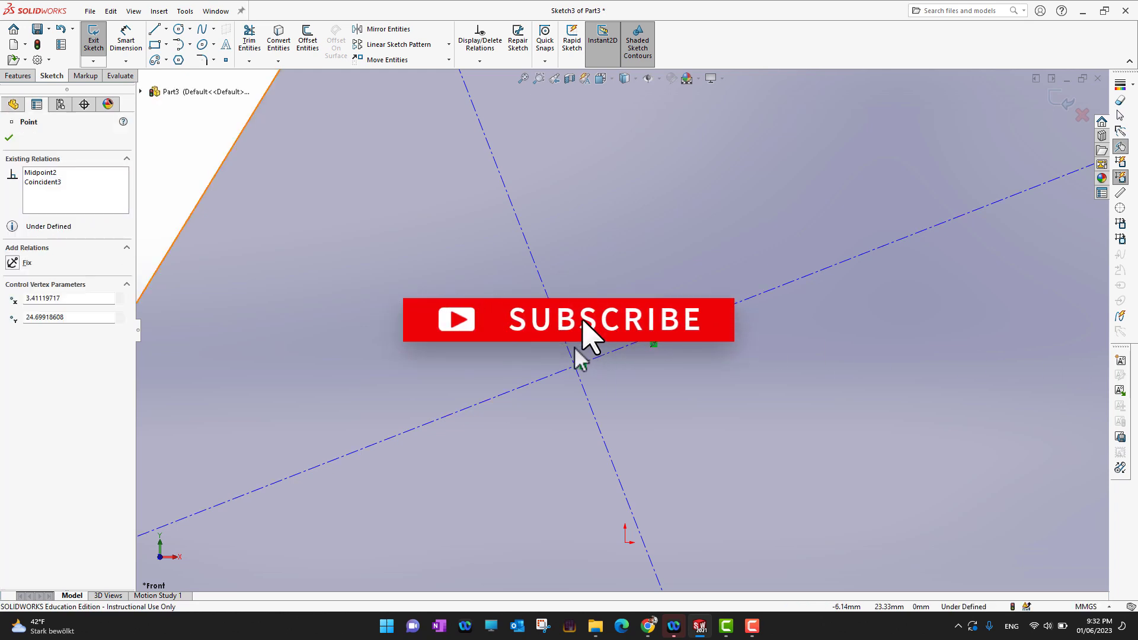
click(9, 138)
scroll(688, 284, down, 1)
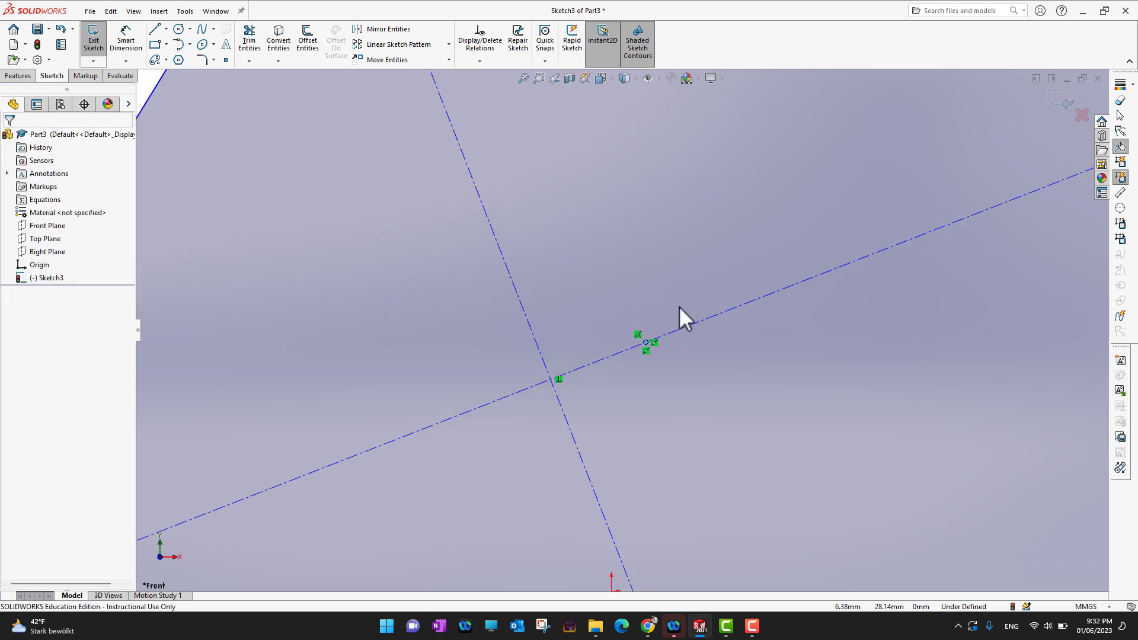
Give the crossing point a Midpoint relation to the steep diagonal so the diagonals bisect each other.
click(646, 343)
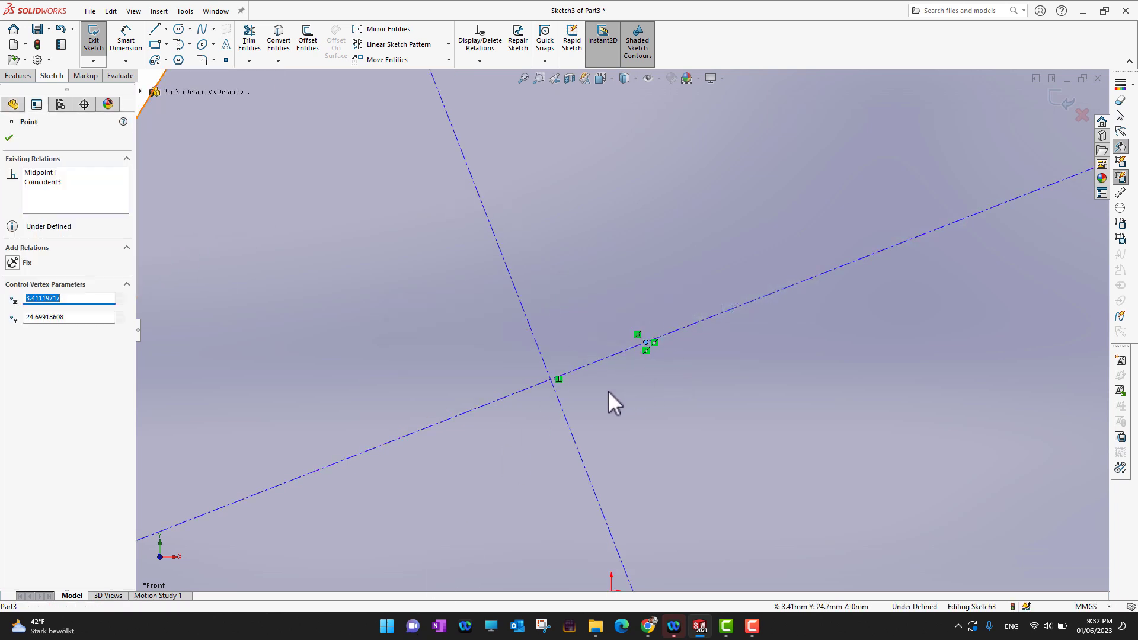
ctrl+click(575, 439)
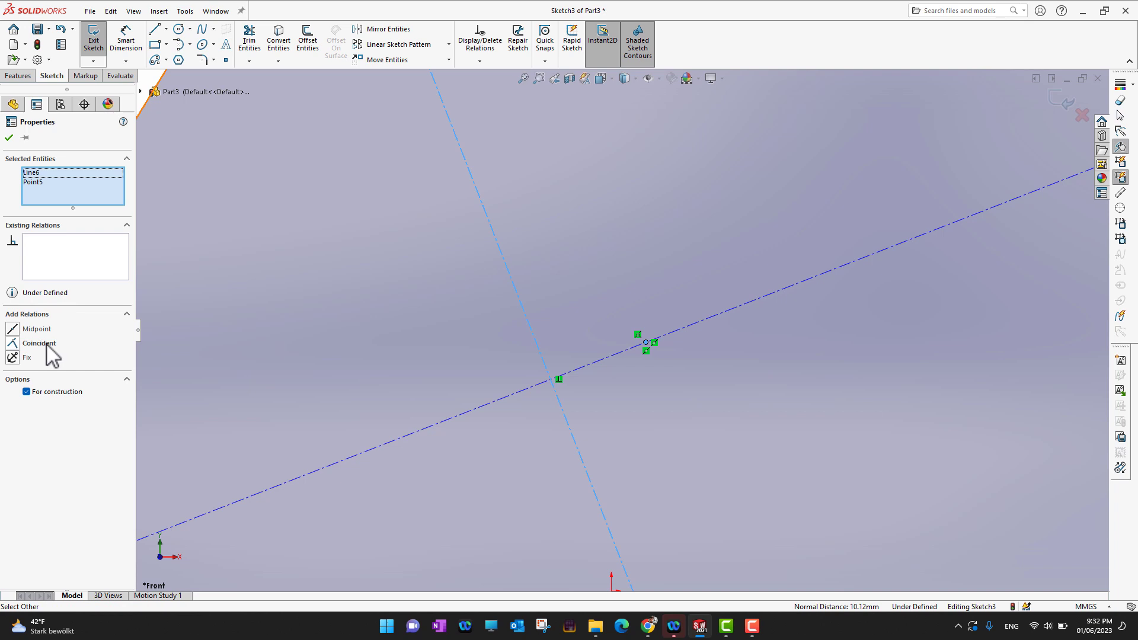
click(34, 330)
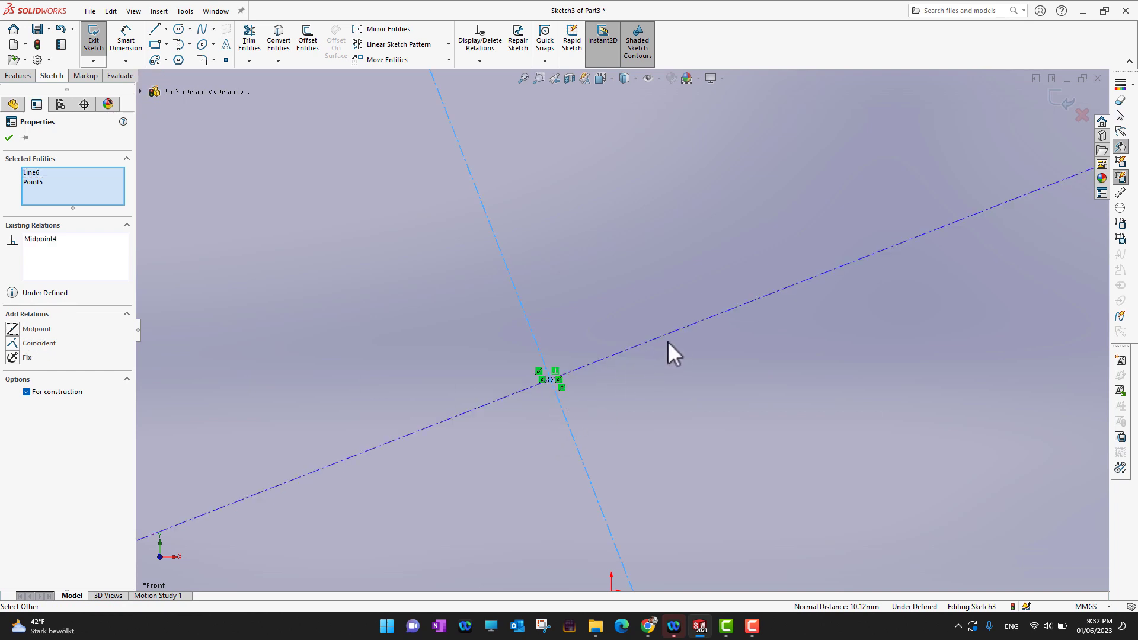
click(10, 138)
scroll(639, 318, up, 8)
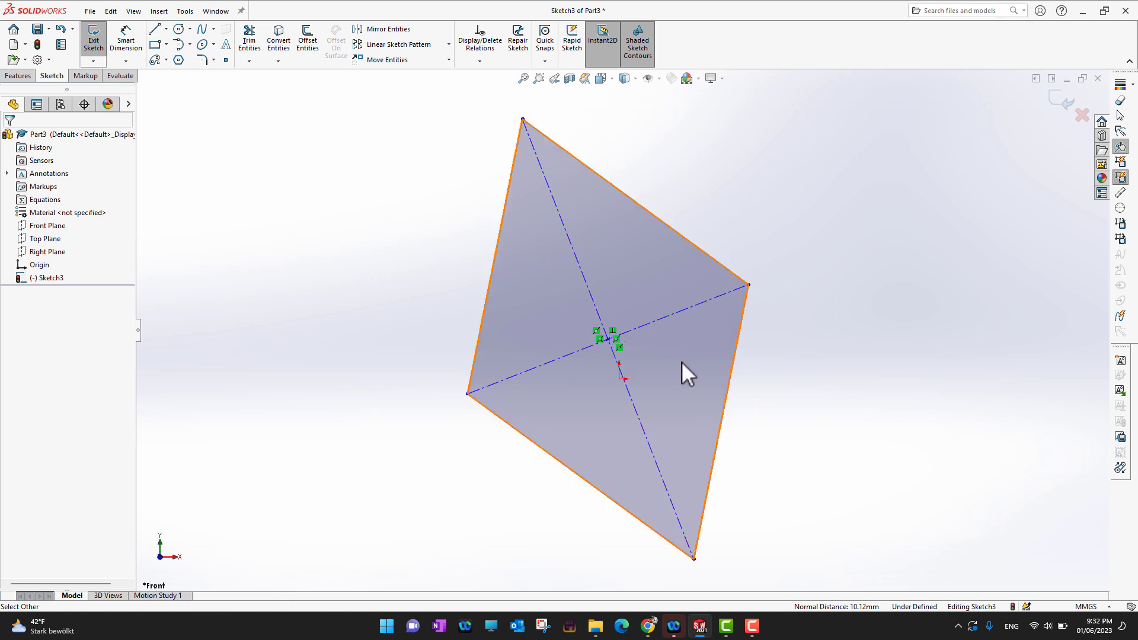
Make the diagonals' crossing point coincident with the sketch origin.
scroll(631, 350, down, 8)
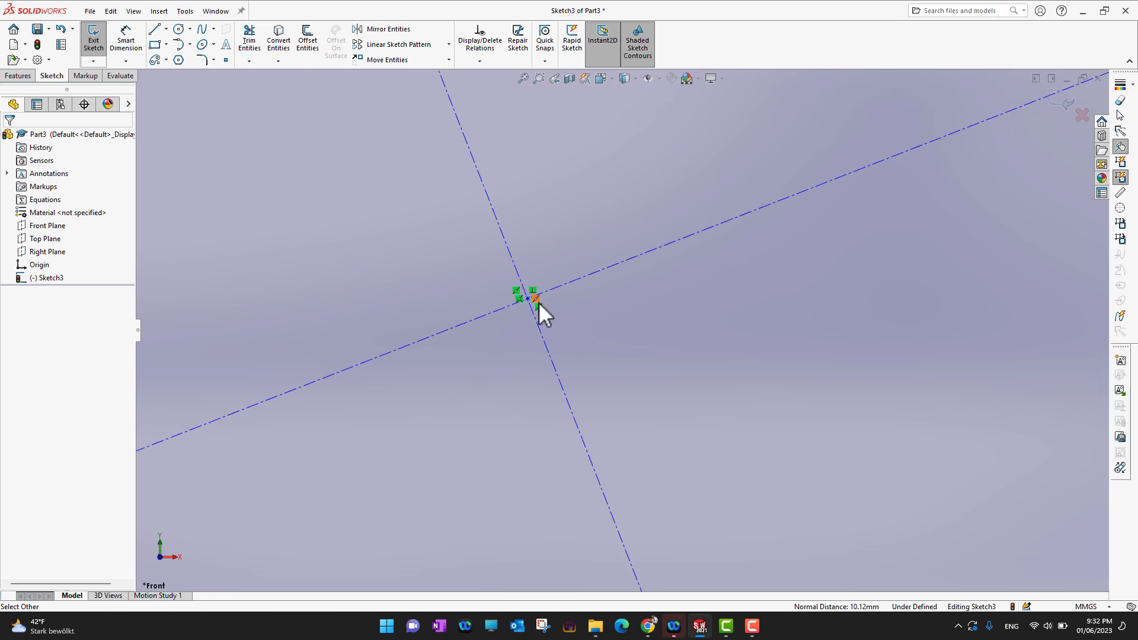
ctrl+middle_drag(537, 301, 565, 327)
scroll(569, 323, down, 1)
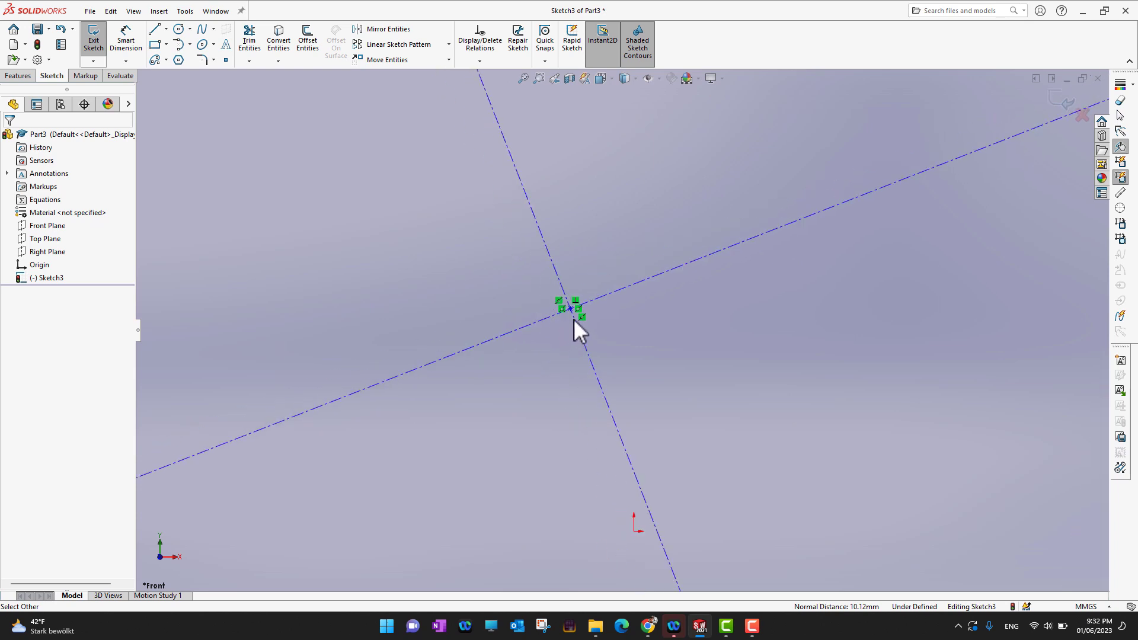
click(571, 309)
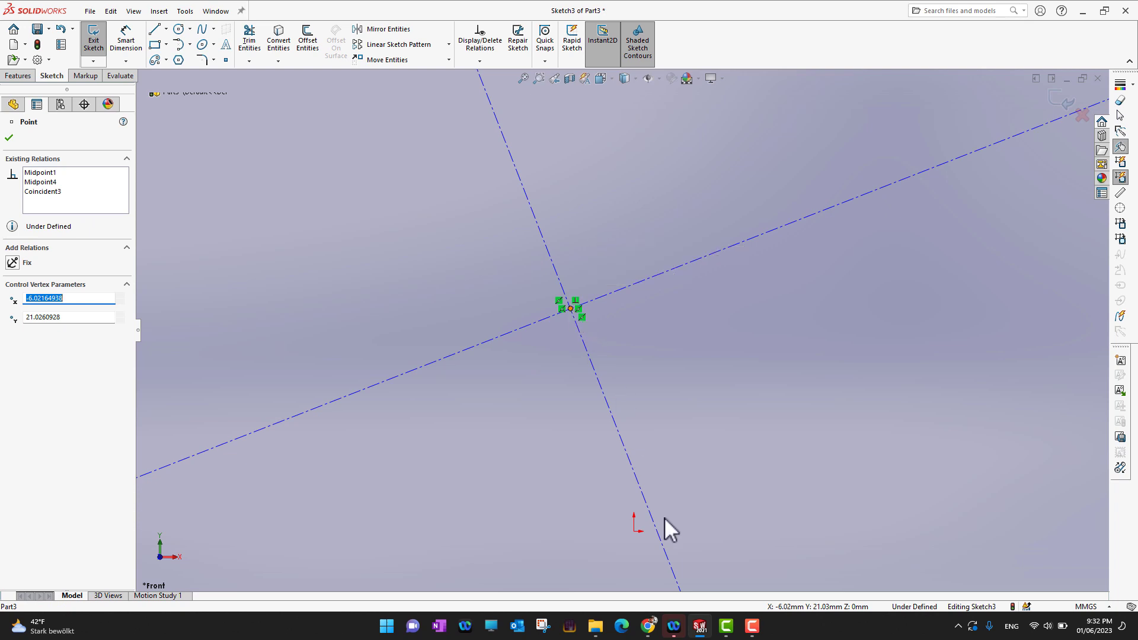
ctrl+click(634, 532)
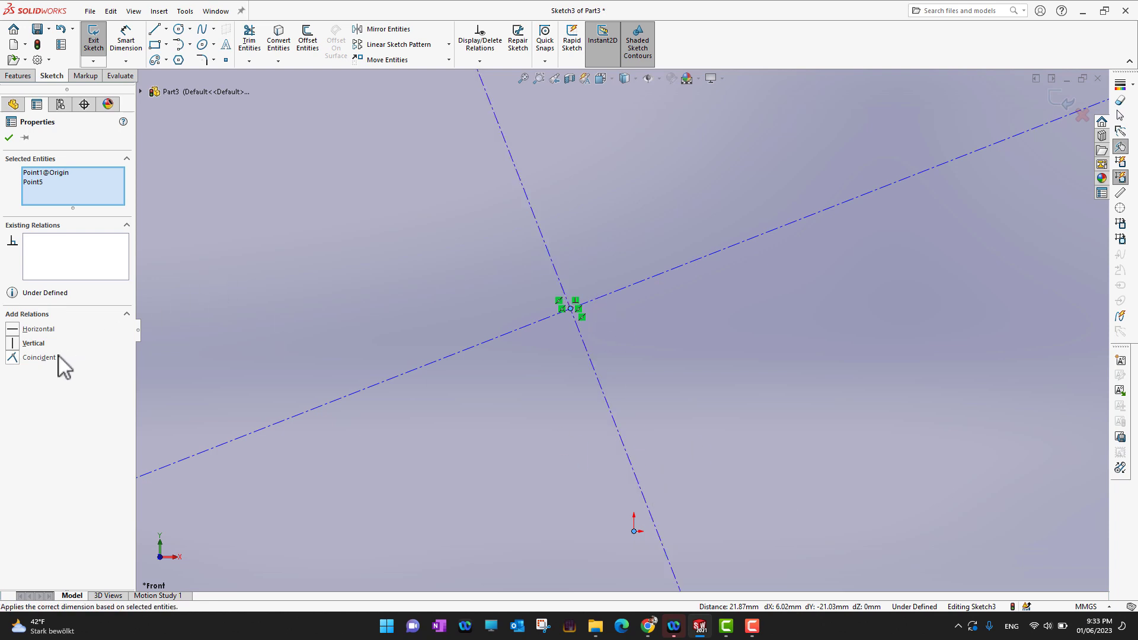
click(39, 357)
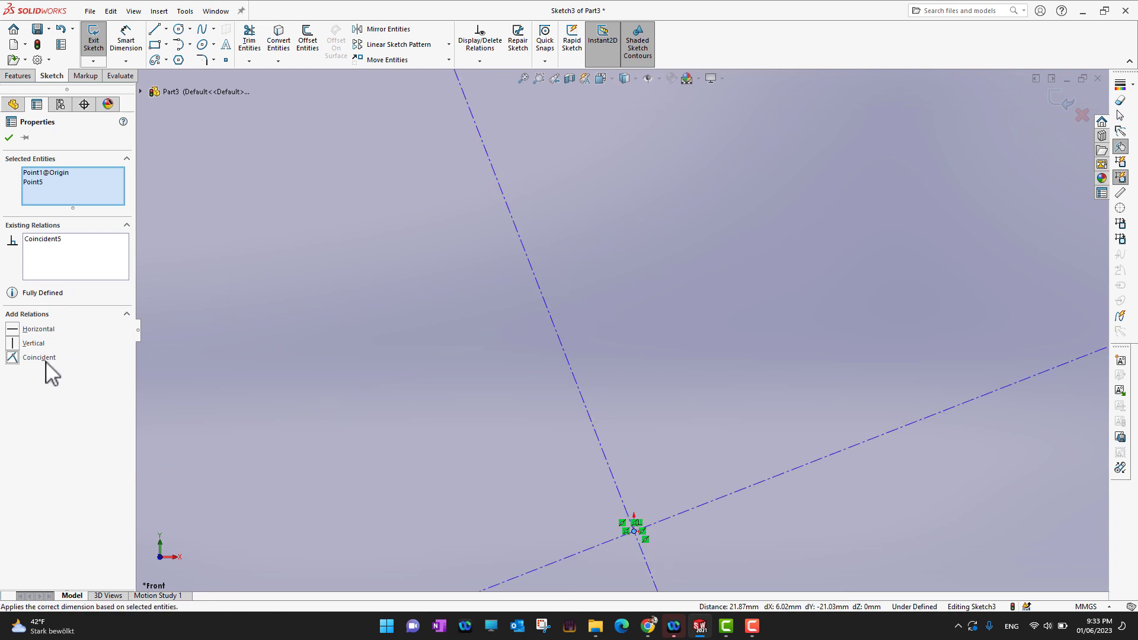
Return to a straight-on Front view of the sketch.
scroll(646, 368, up, 5)
scroll(643, 366, down, 3)
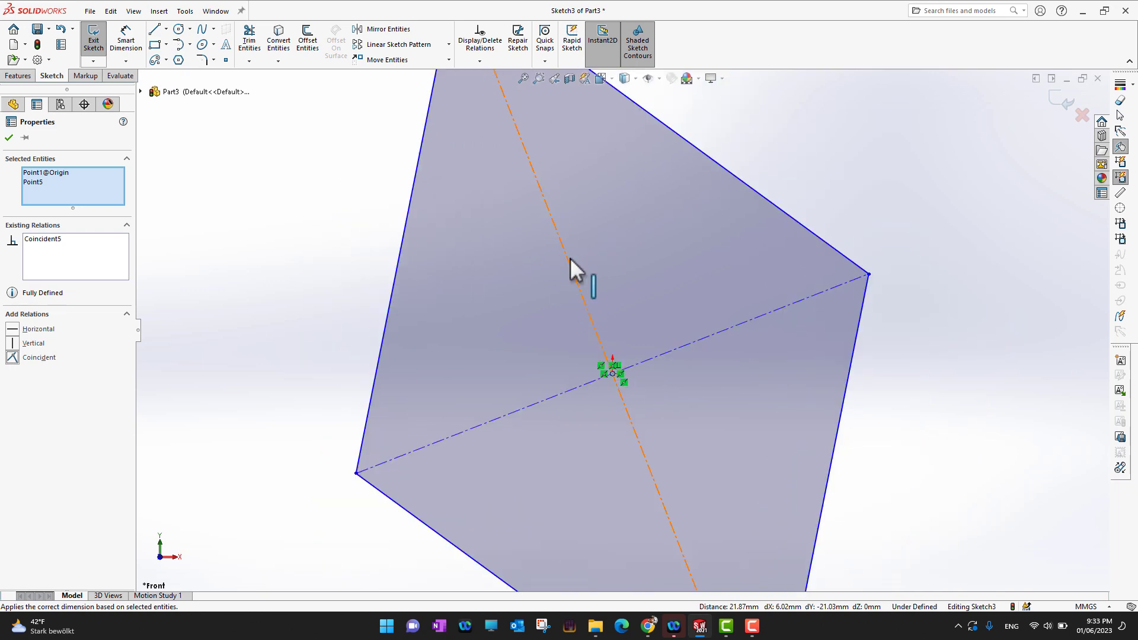
scroll(622, 380, up, 3)
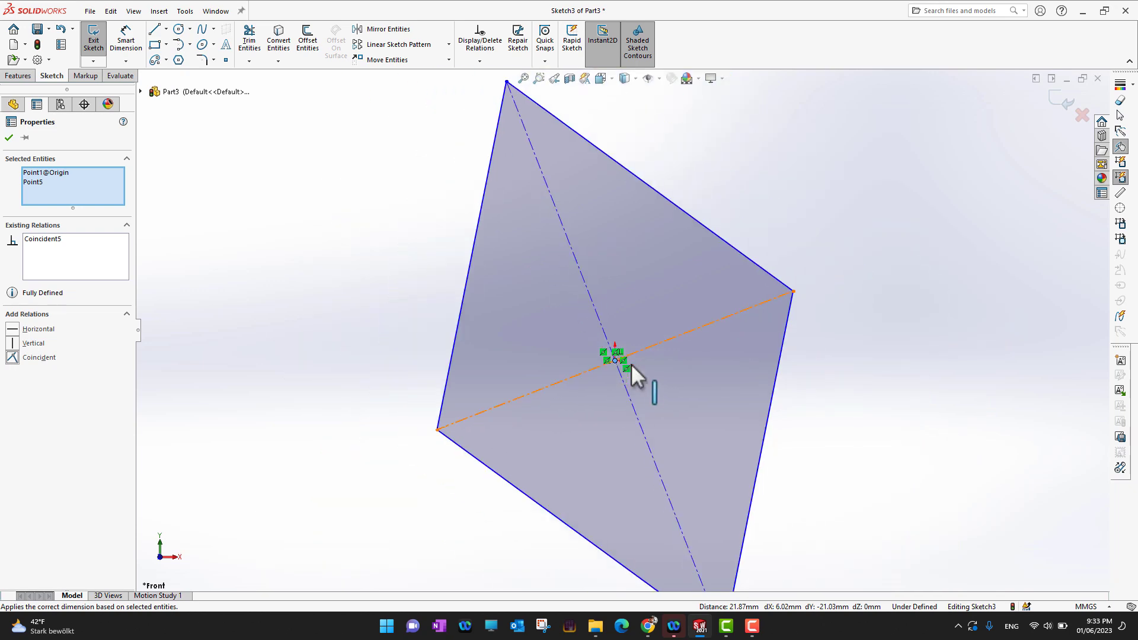
mouse_move(799, 489)
middle_down()
mouse_move(754, 447)
mouse_move(741, 518)
mouse_move(846, 523)
mouse_move(741, 478)
middle_up()
key(space)
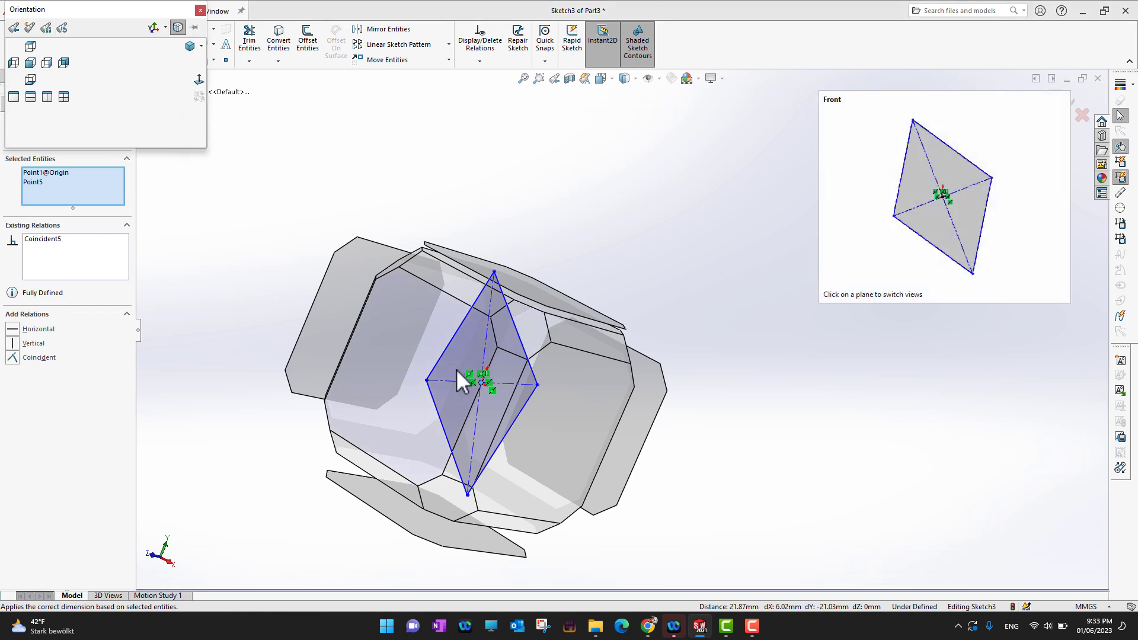
click(461, 371)
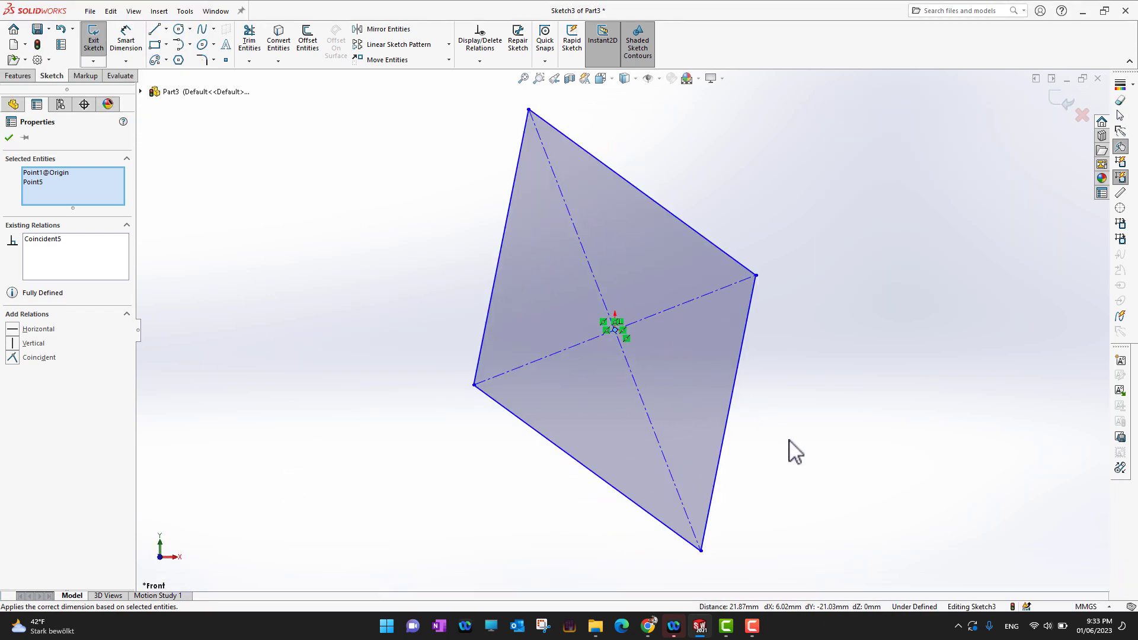
click(9, 136)
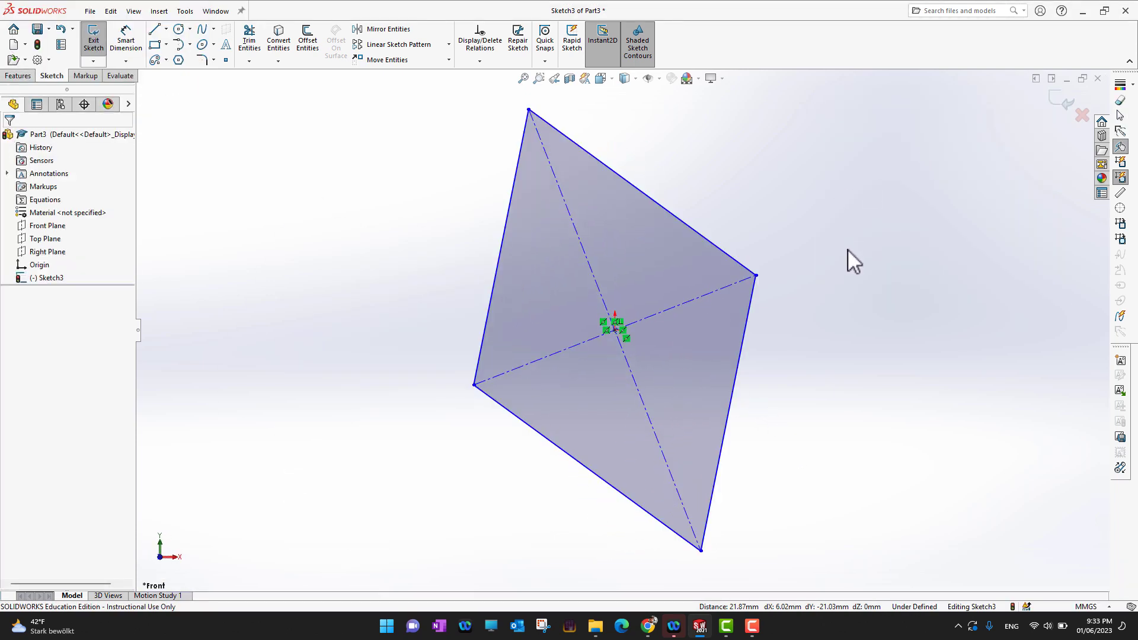
Drag two corners and the top-right edge to even out the diamond, leaving that edge at 121.34 mm.
mouse_move(756, 275)
mouse_down()
mouse_move(945, 262)
mouse_move(774, 308)
mouse_move(1025, 287)
mouse_move(734, 320)
mouse_move(1049, 326)
mouse_move(797, 340)
mouse_move(1005, 343)
mouse_move(805, 336)
mouse_move(923, 362)
mouse_move(801, 351)
mouse_up()
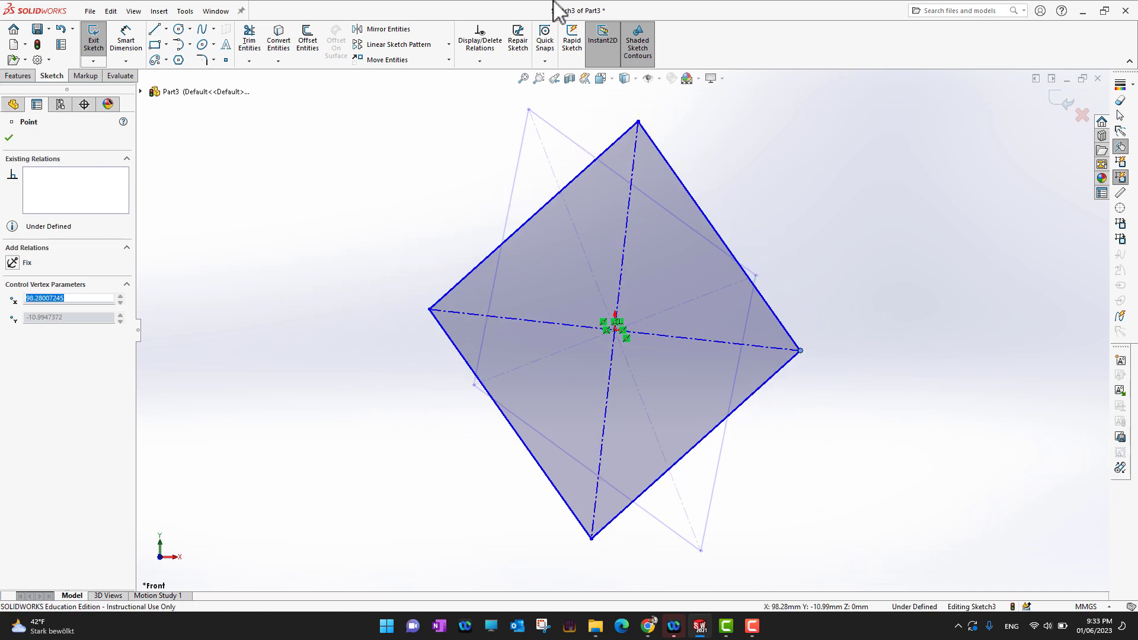
drag(638, 122, 590, 141)
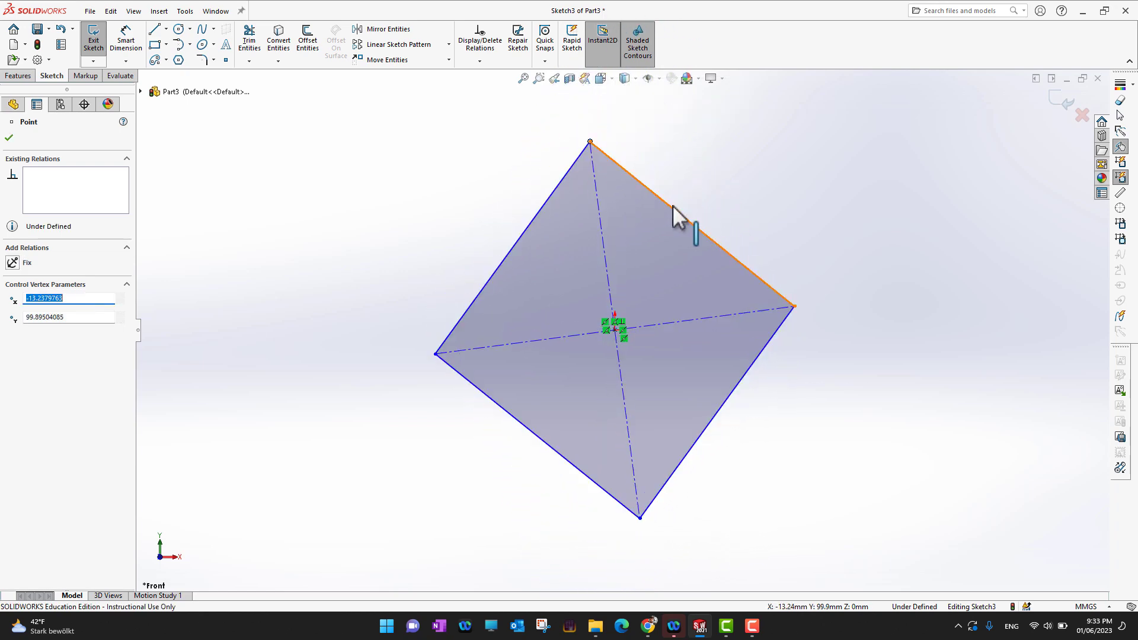
drag(676, 214, 772, 311)
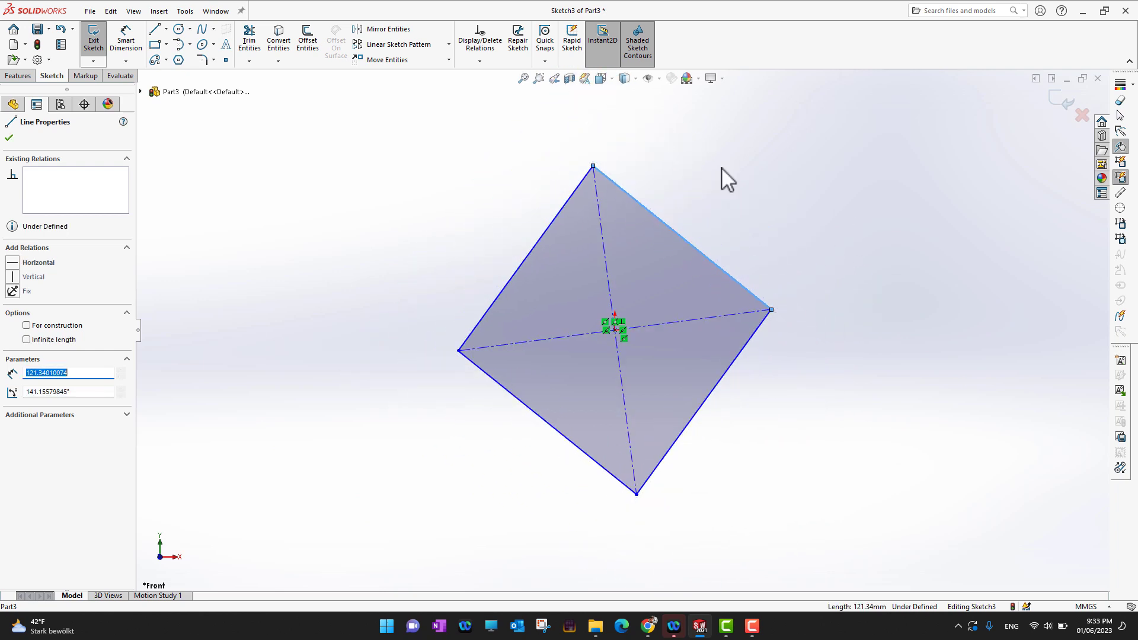
click(8, 138)
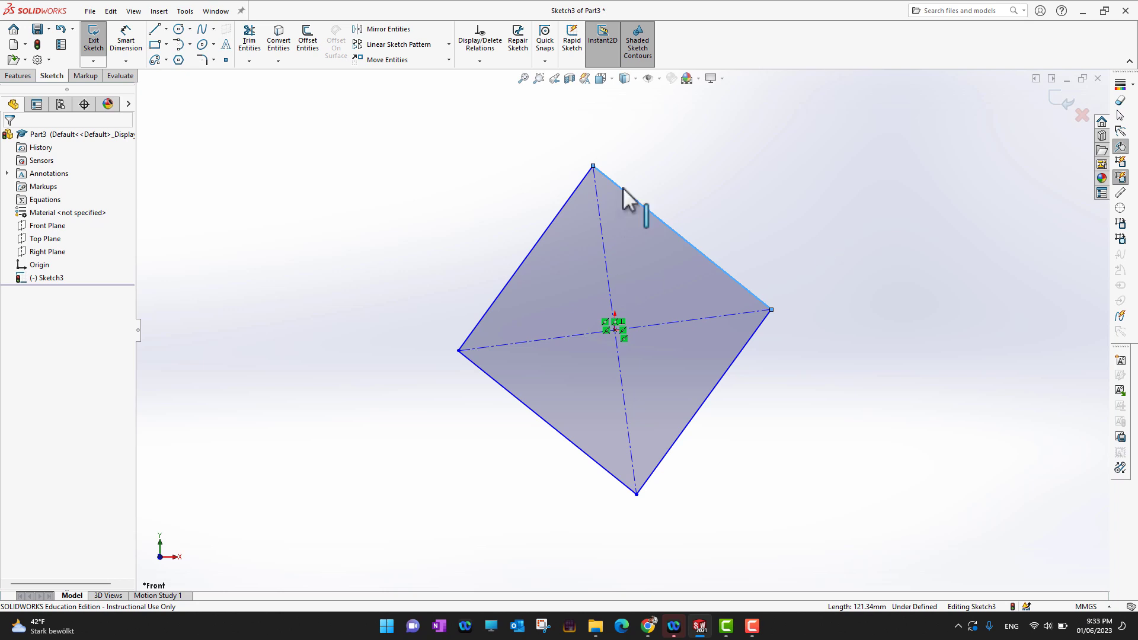
Dimension the horizontal and vertical diagonals to 160 each with Smart Dimension.
click(121, 46)
click(709, 319)
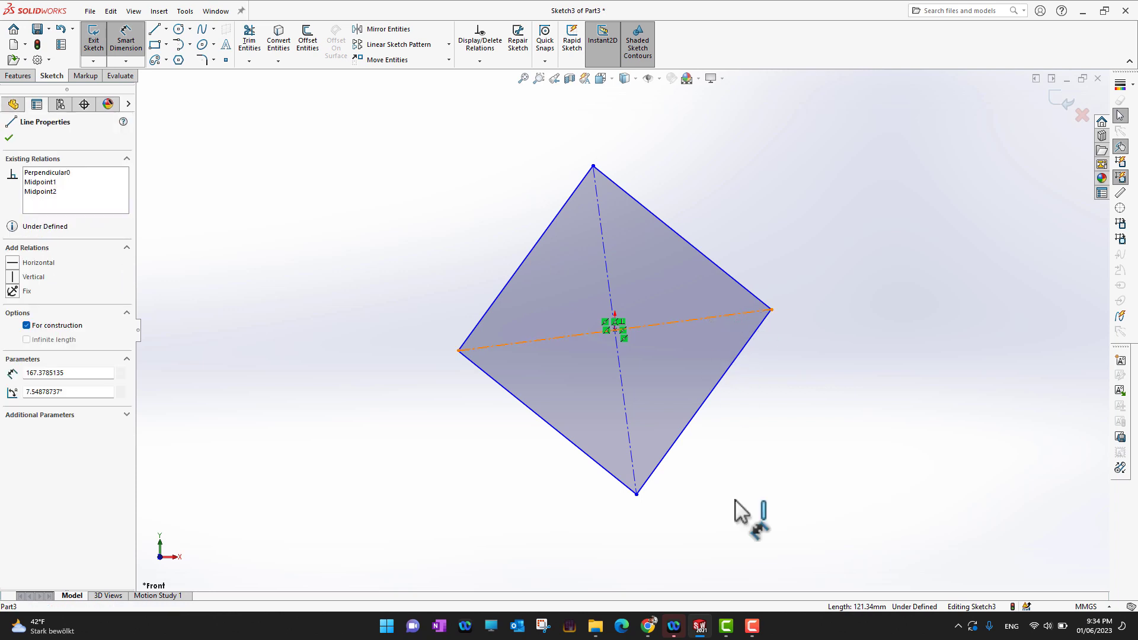
click(792, 521)
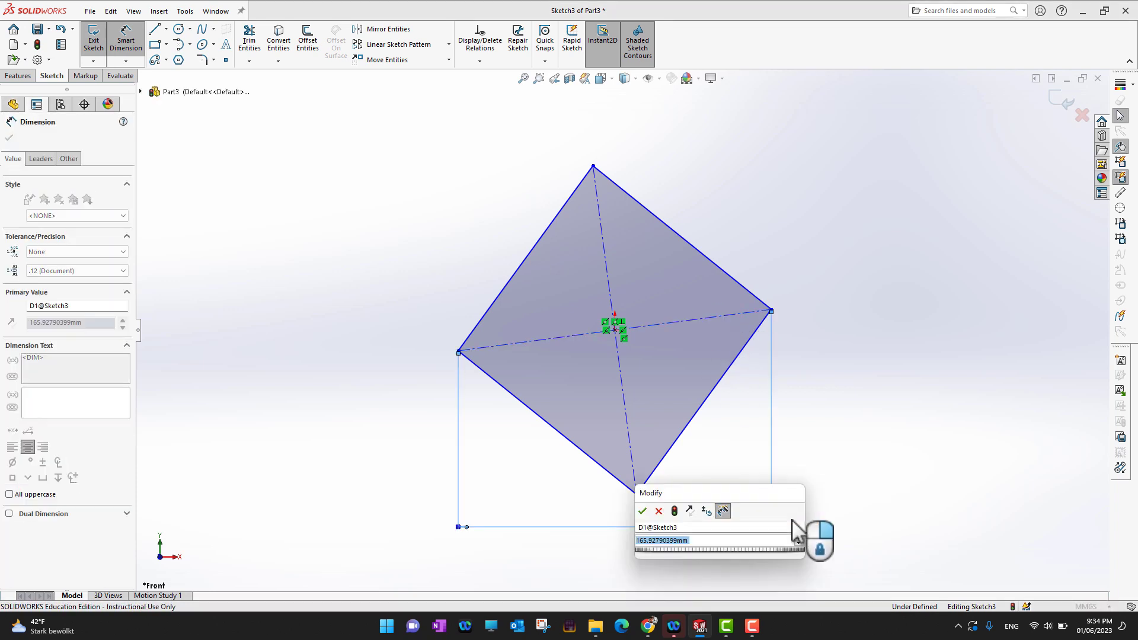
text(160)
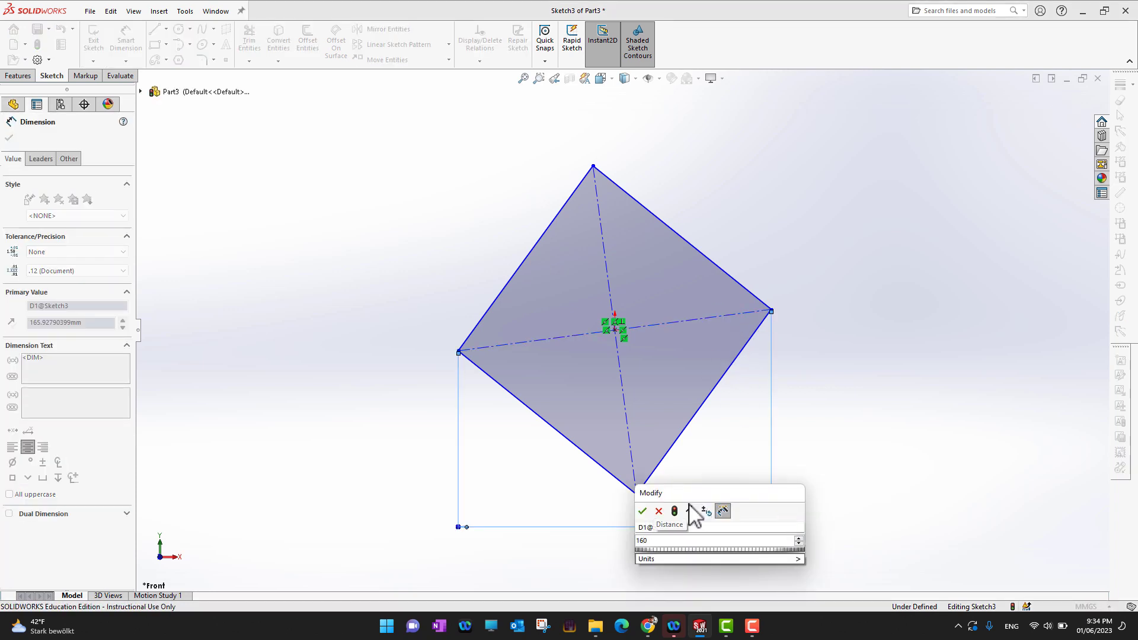
click(642, 511)
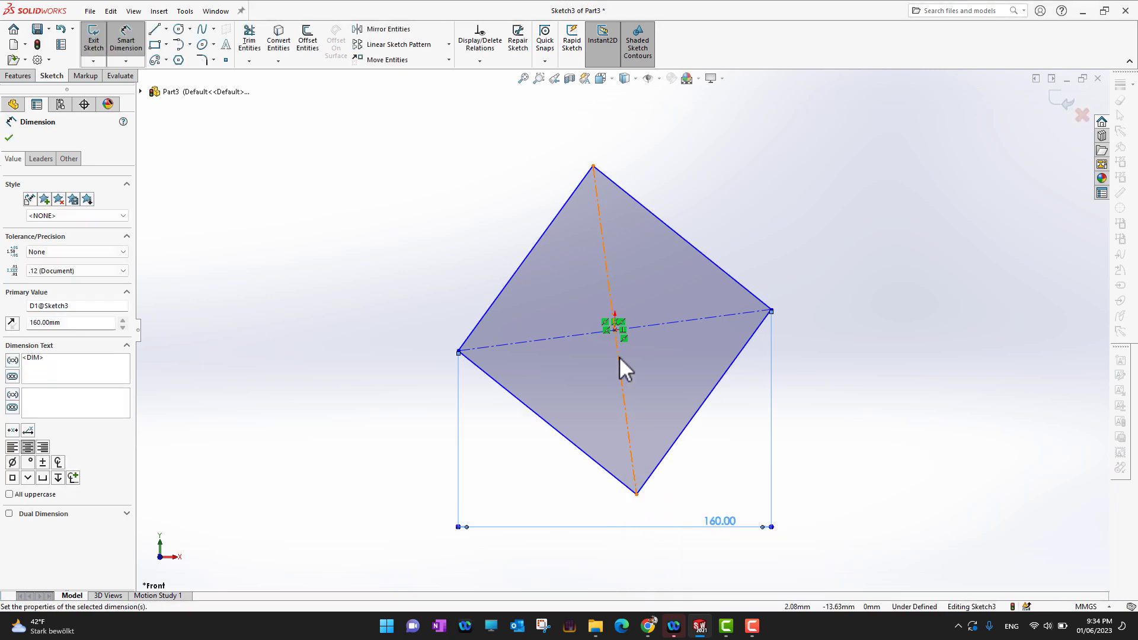
click(624, 387)
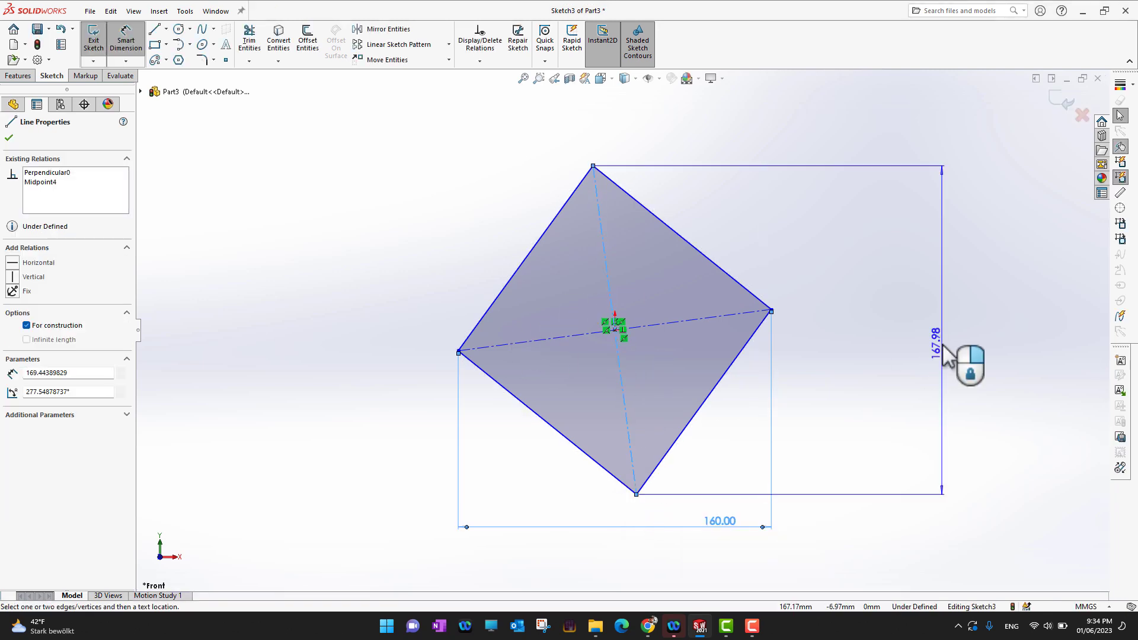
click(969, 380)
text(1)
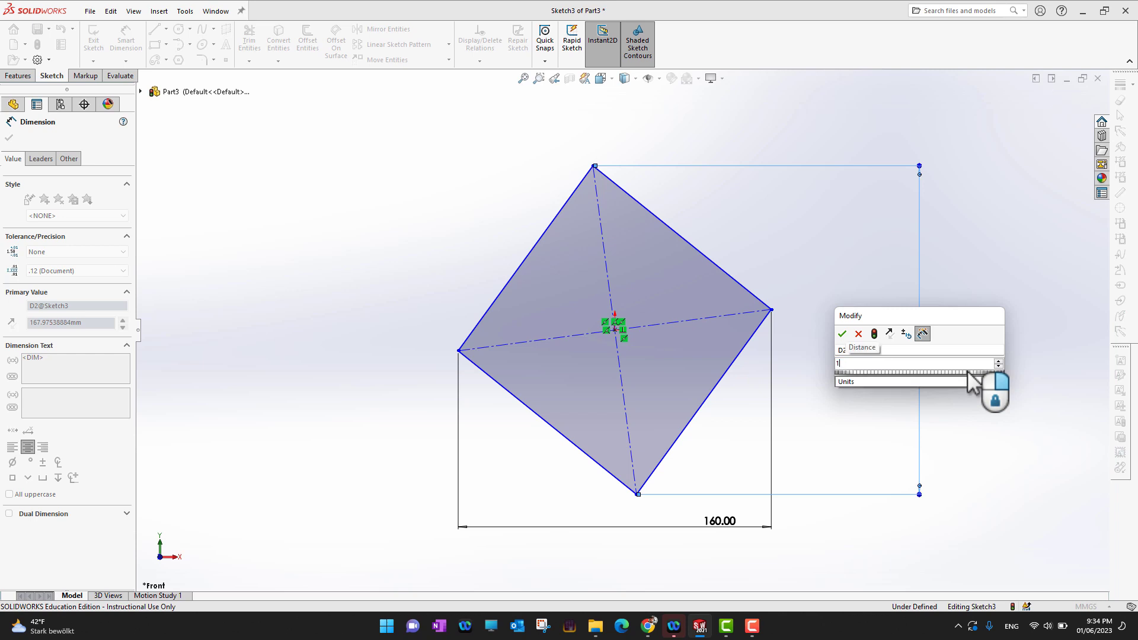
text(60)
key(Return)
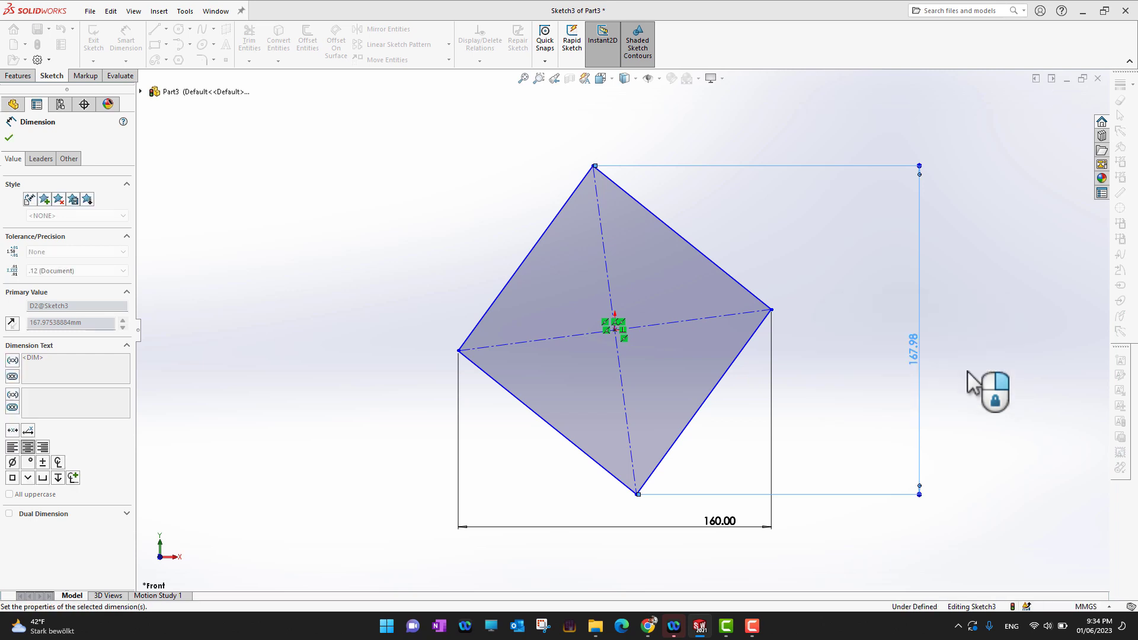
key(Escape)
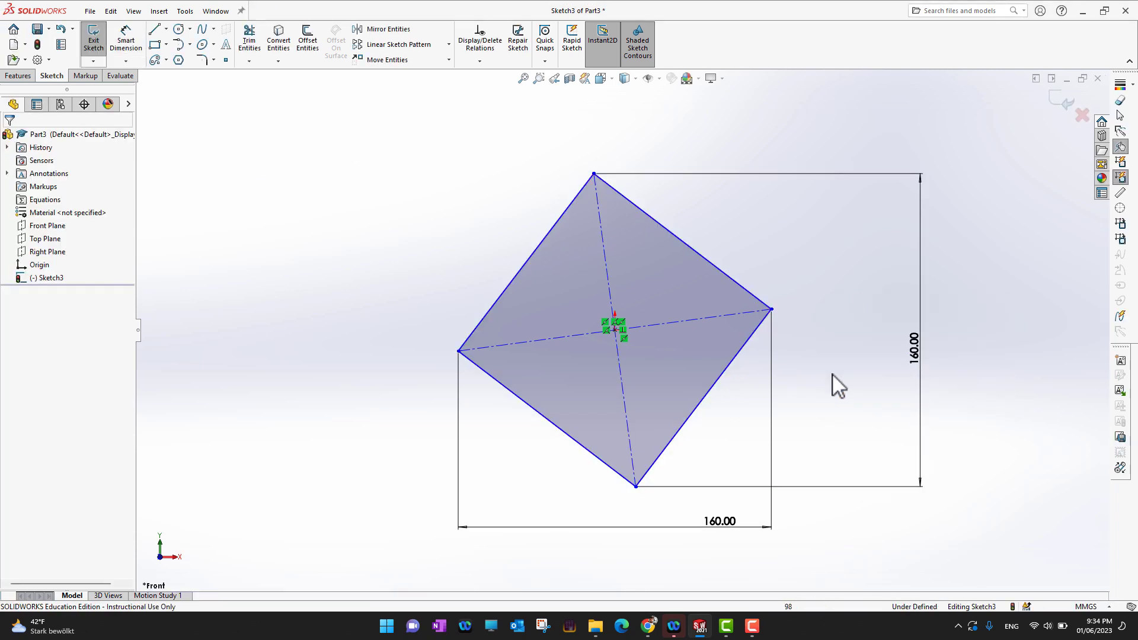